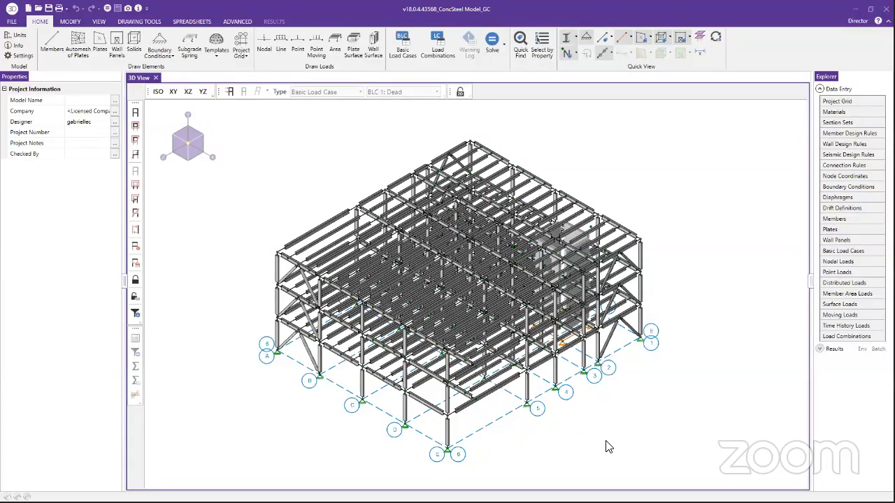
Step: Display the BLC 1: Dead loads on the model and inspect the roof area load's properties
shift+middle_drag(592, 424, 559, 331)
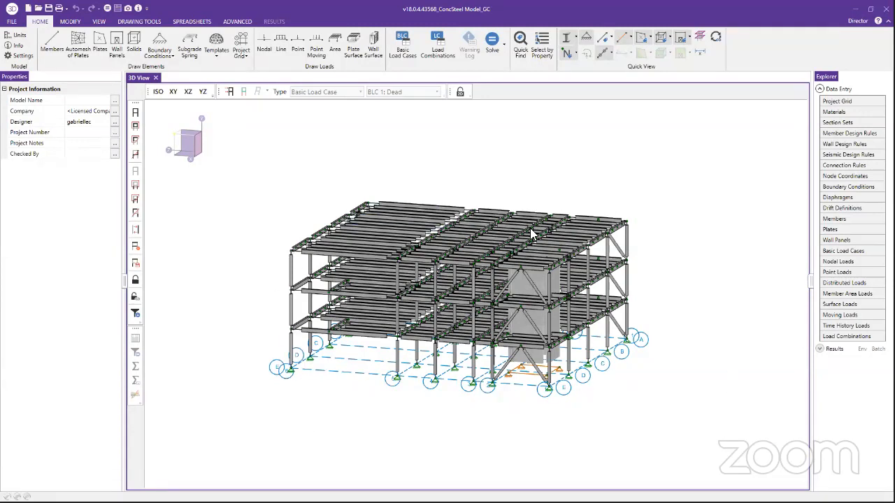
click(231, 90)
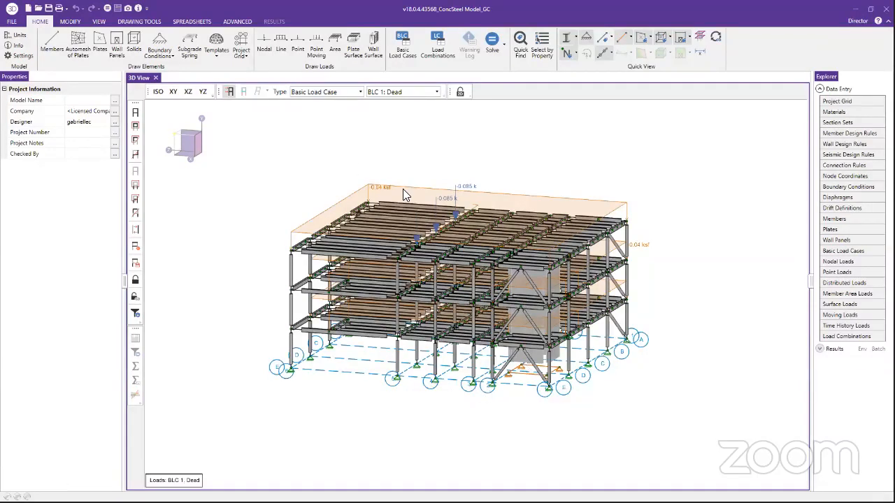
mouse_move(623, 279)
middle_down()
mouse_move(637, 275)
mouse_move(625, 280)
middle_up()
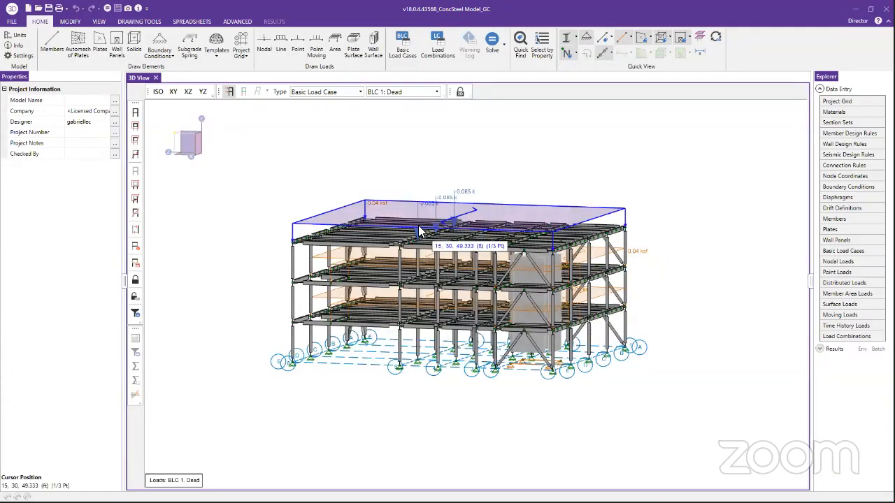
click(374, 206)
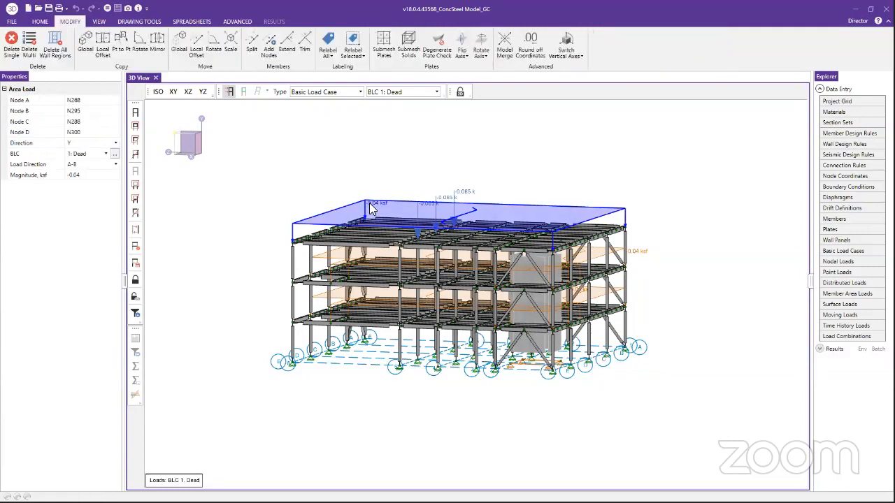
click(84, 175)
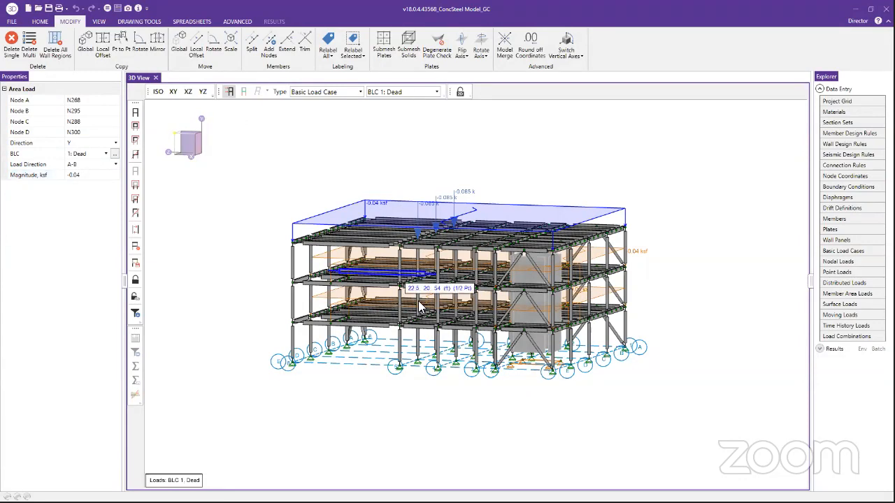
Step: Display the BLC 2: Live loads and then the BLC 3: Roof Live loads on the structure
click(390, 92)
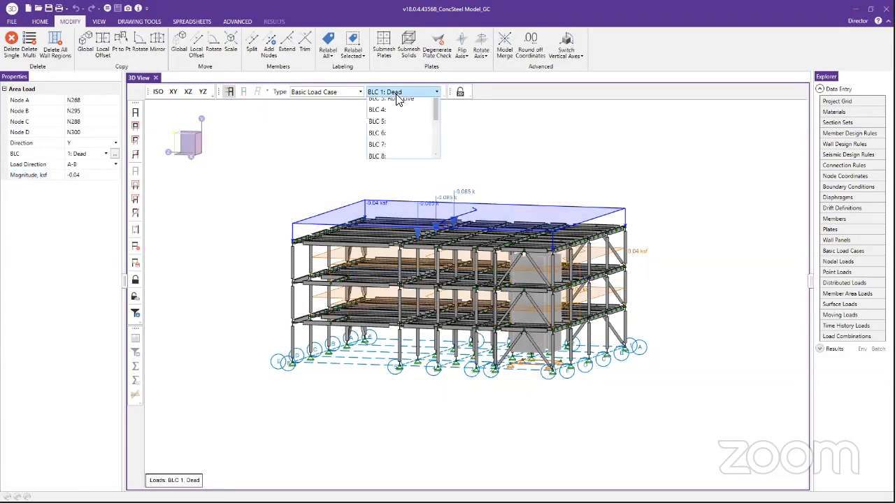
click(393, 115)
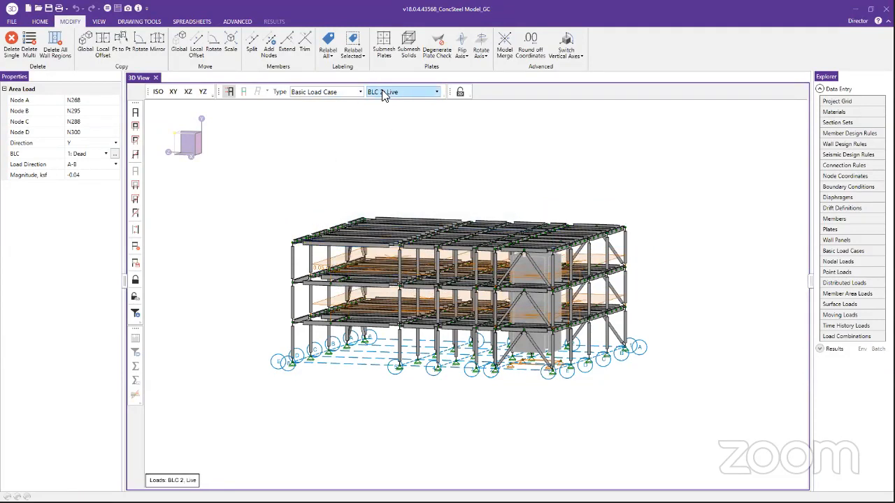
click(384, 93)
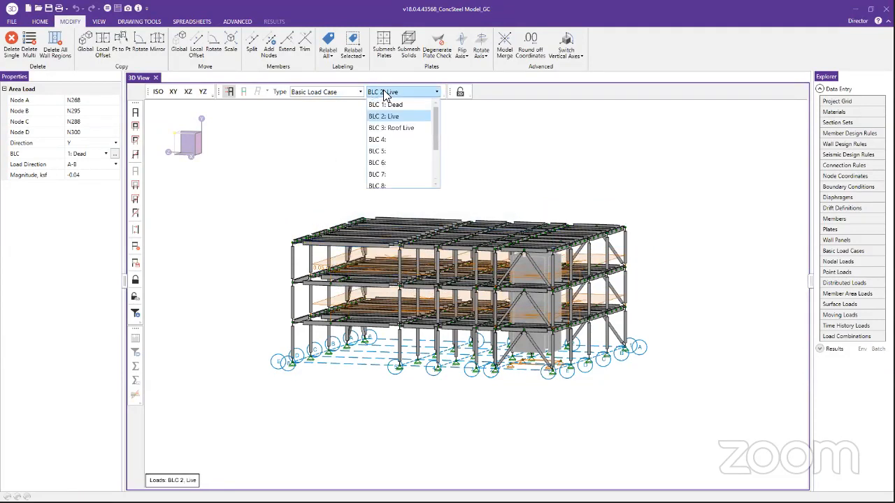
click(399, 128)
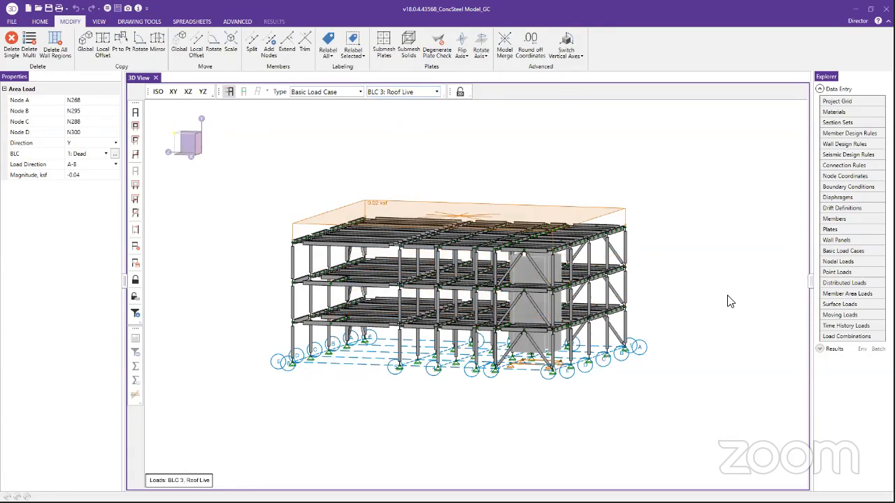
middle_drag(600, 203, 583, 212)
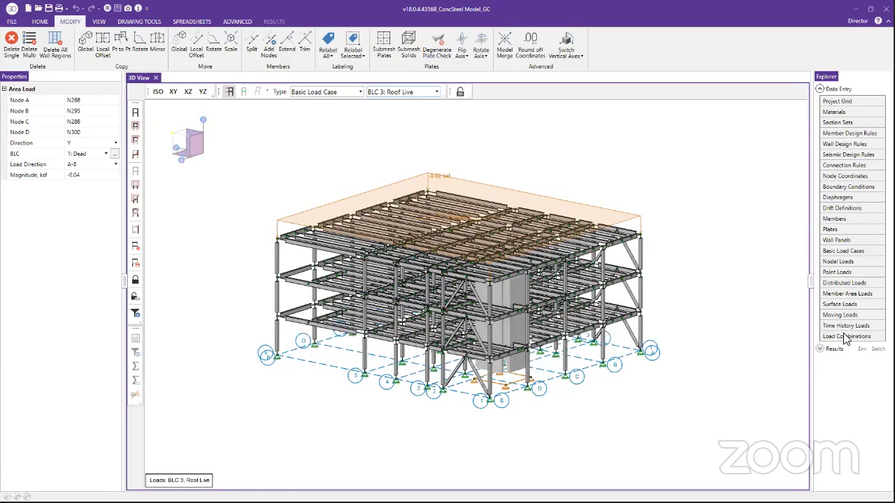
Step: Review the factors in the load combinations spreadsheet and return to the model
click(846, 337)
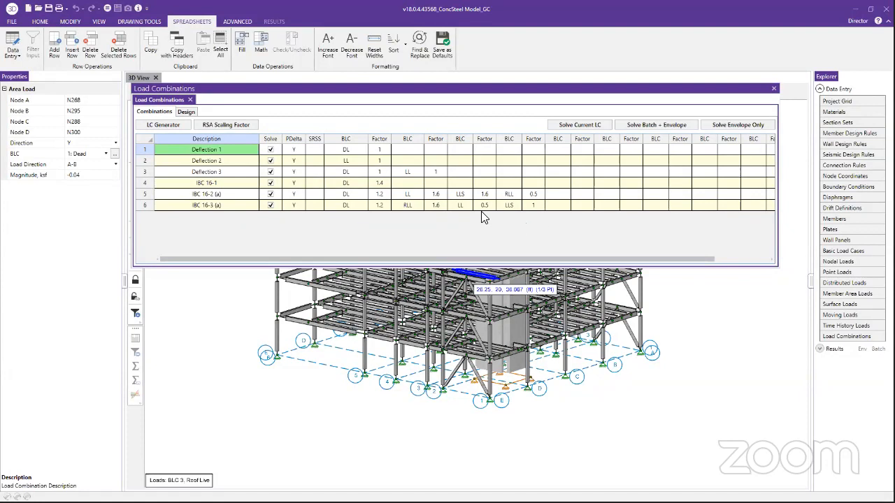
click(216, 397)
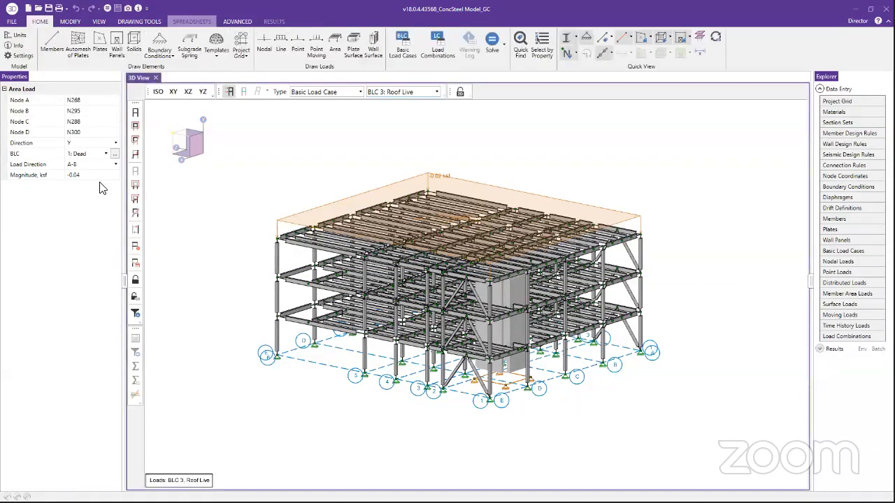
Step: Check the hot rolled steel and concrete design codes in the model settings, keeping AISC 15th (360-16): LRFD and ACI 318-14
click(17, 56)
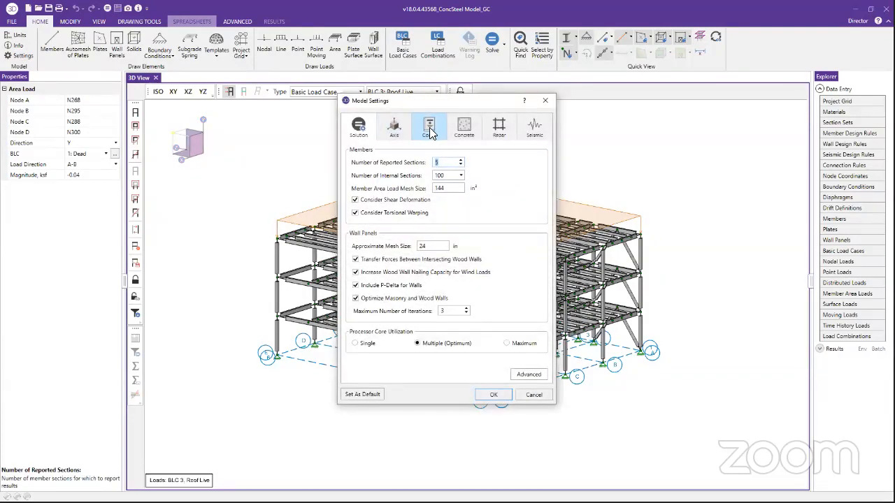
click(429, 133)
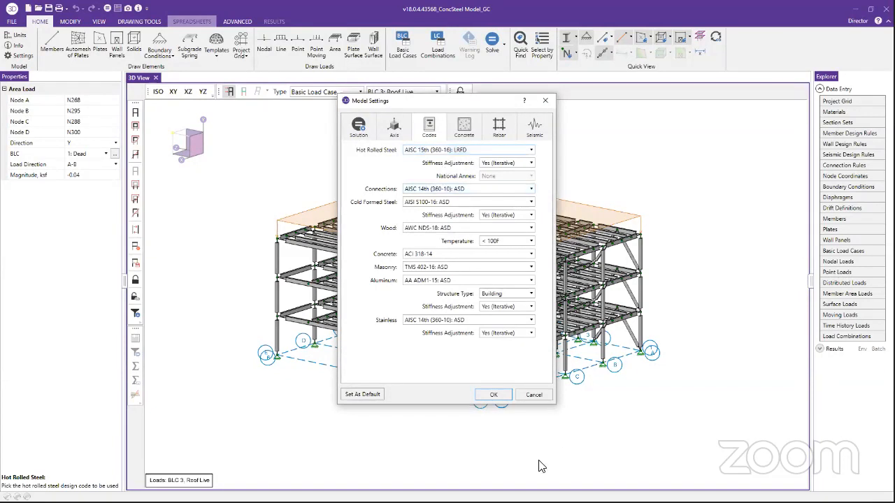
click(469, 255)
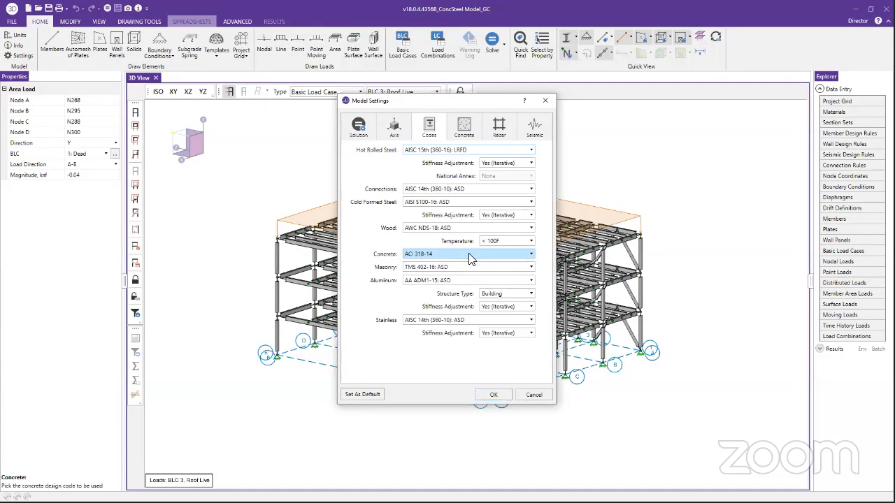
click(468, 253)
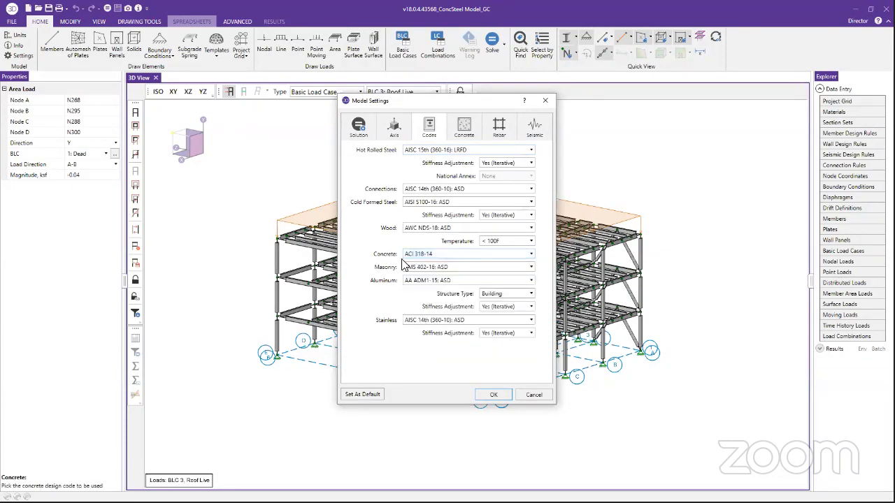
click(505, 395)
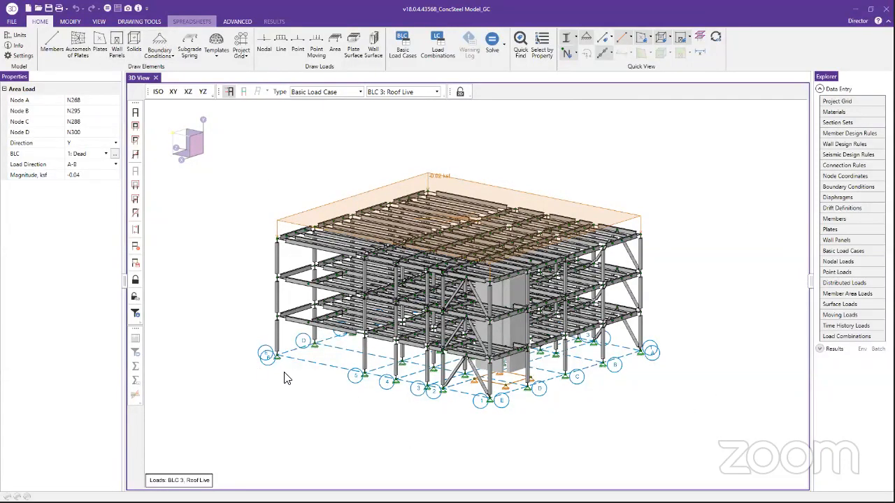
Step: Solve the model as a batch solution of the marked combinations with an envelope included, and dismiss the initial results spreadsheet
click(108, 7)
click(411, 249)
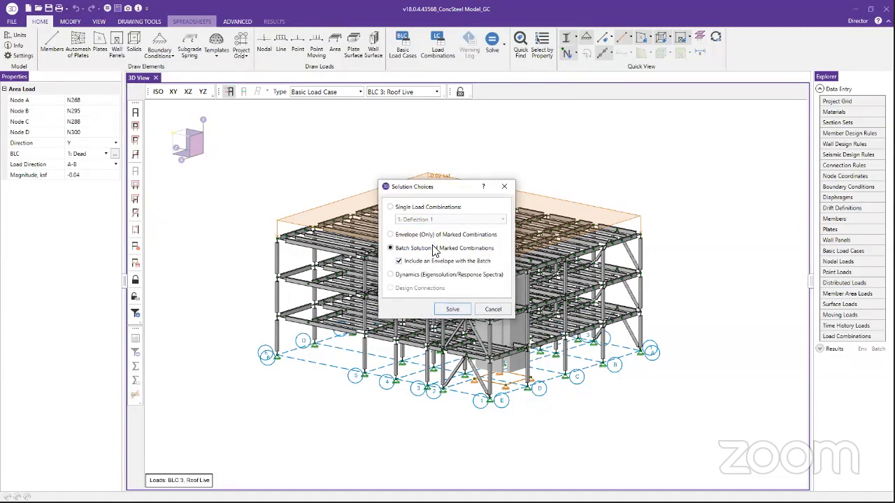
click(451, 312)
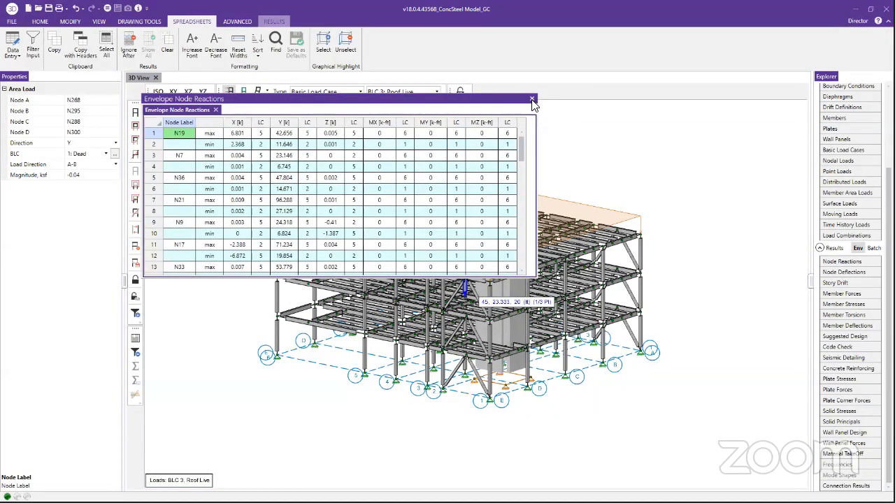
click(532, 100)
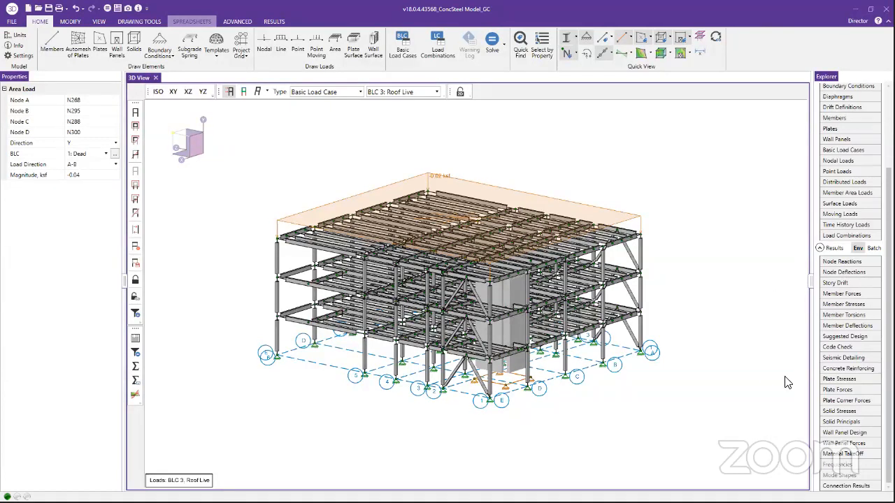
Step: Examine the total maximum Y reaction and its governing load combination in the envelope node reactions
click(834, 262)
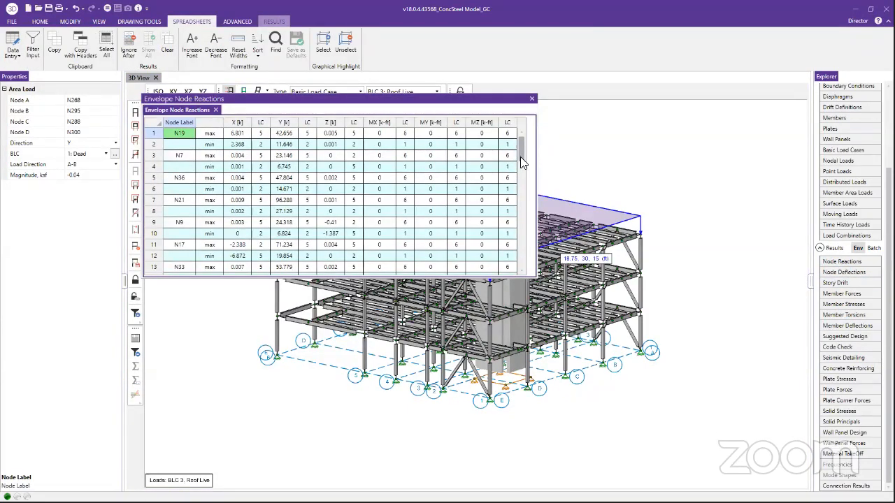
click(521, 181)
drag(519, 179, 519, 271)
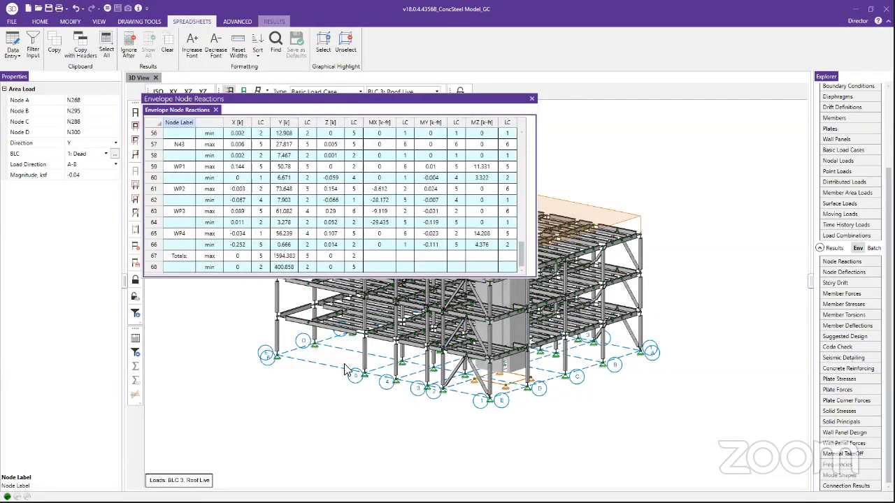
click(284, 256)
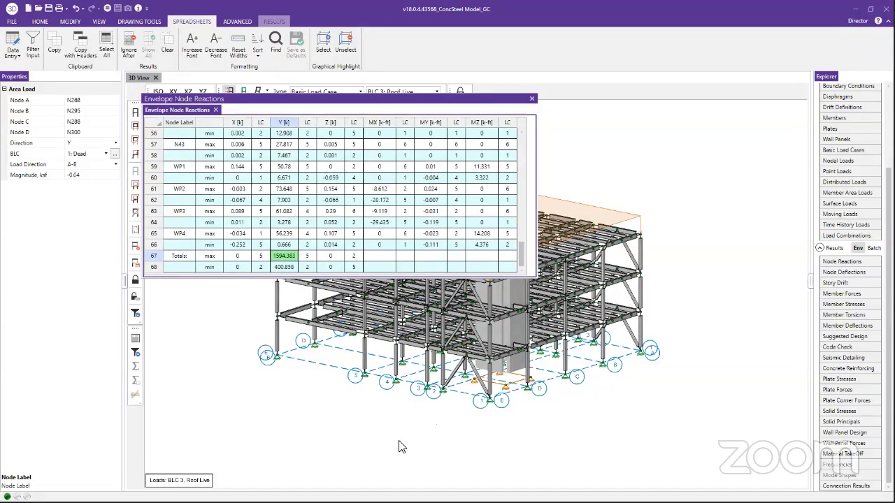
drag(301, 99, 454, 170)
click(194, 377)
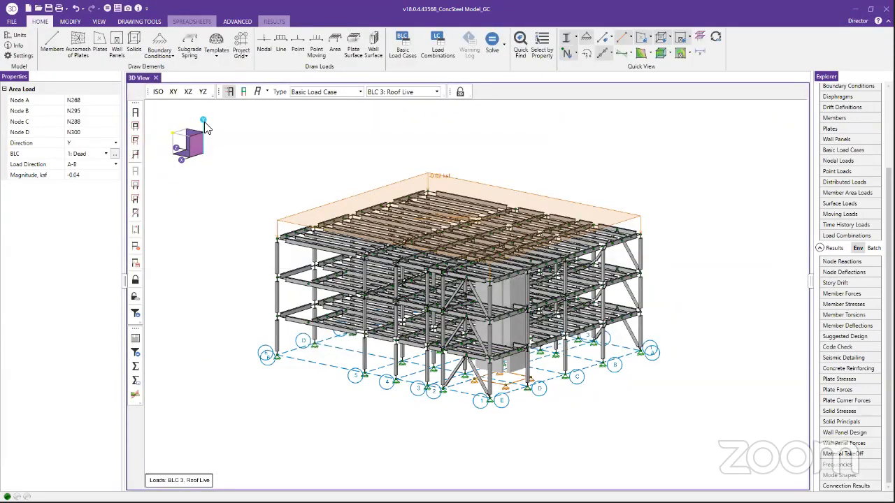
click(841, 263)
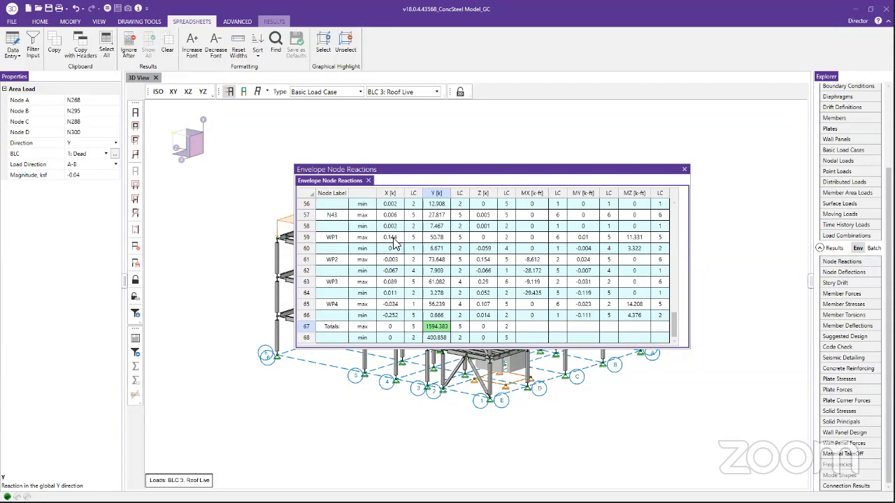
click(413, 327)
click(436, 327)
click(685, 169)
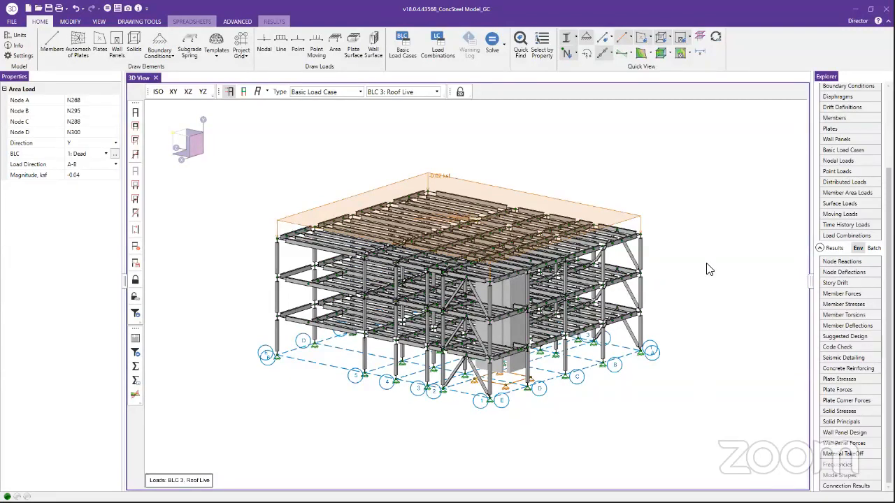
Step: Sort the envelope node deflections by the Y column from absolute maximum to minimum and examine the largest deflection
click(843, 272)
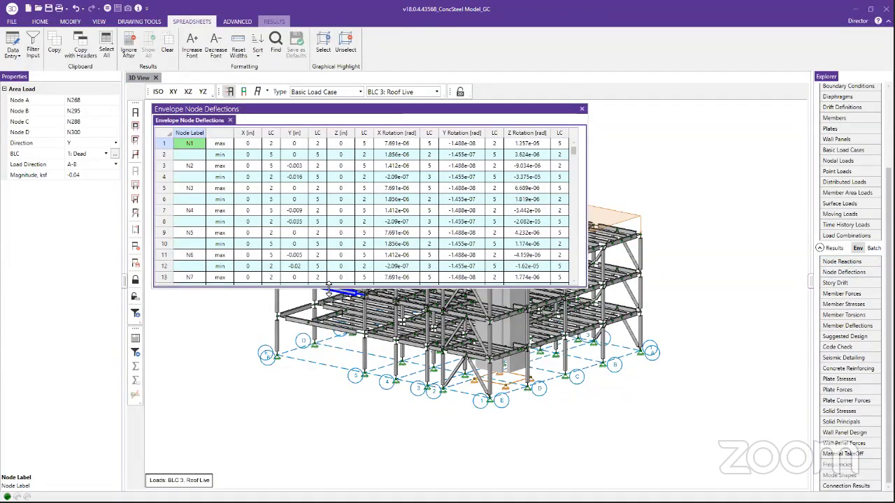
drag(337, 409, 337, 446)
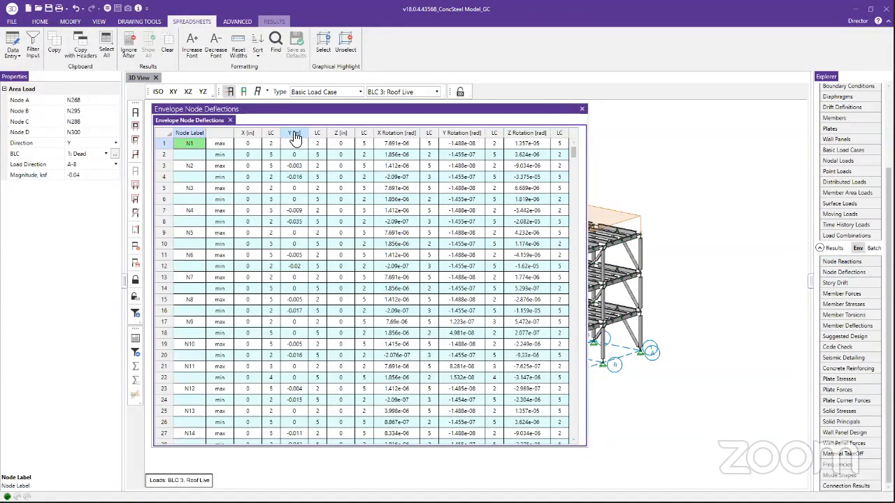
click(294, 133)
right_click(294, 133)
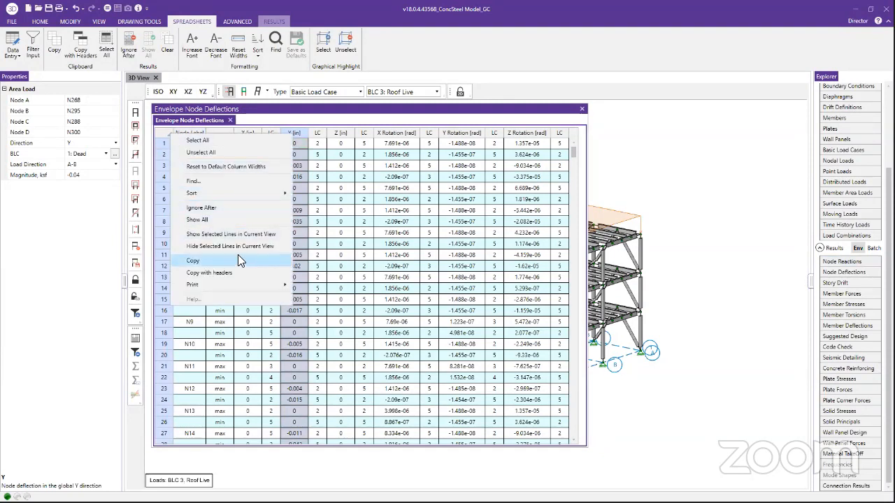
mouse_move(239, 194)
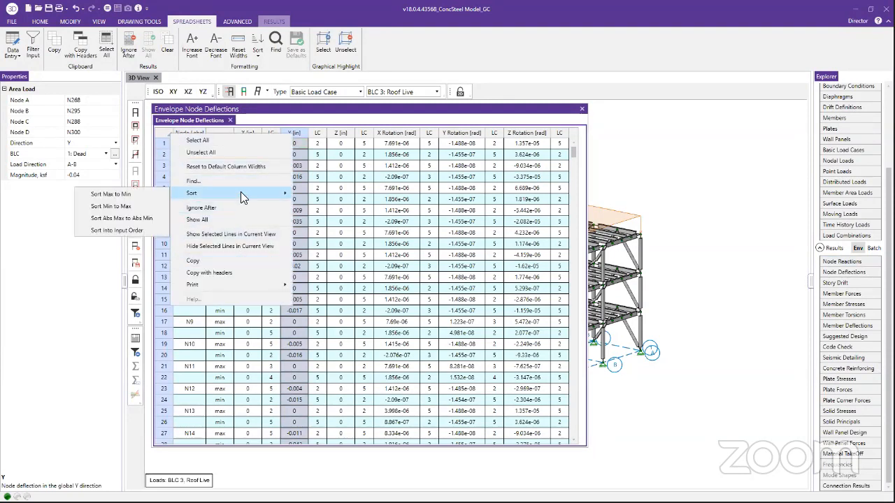
click(132, 219)
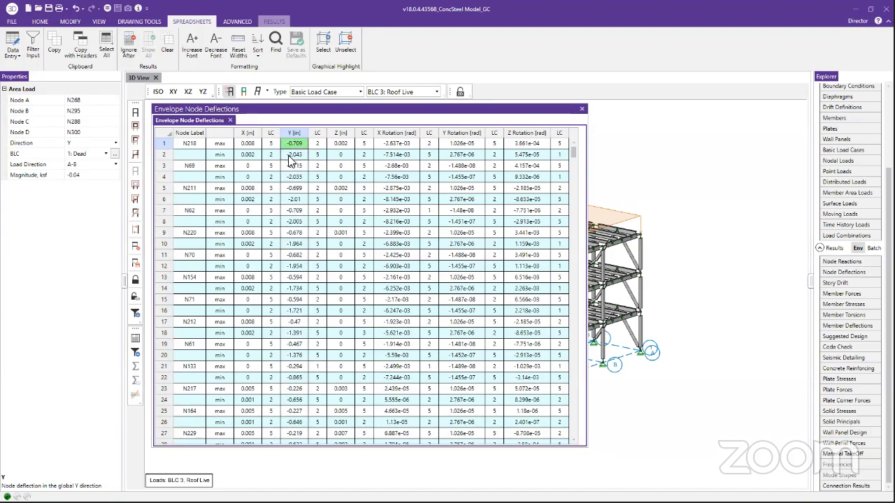
click(294, 155)
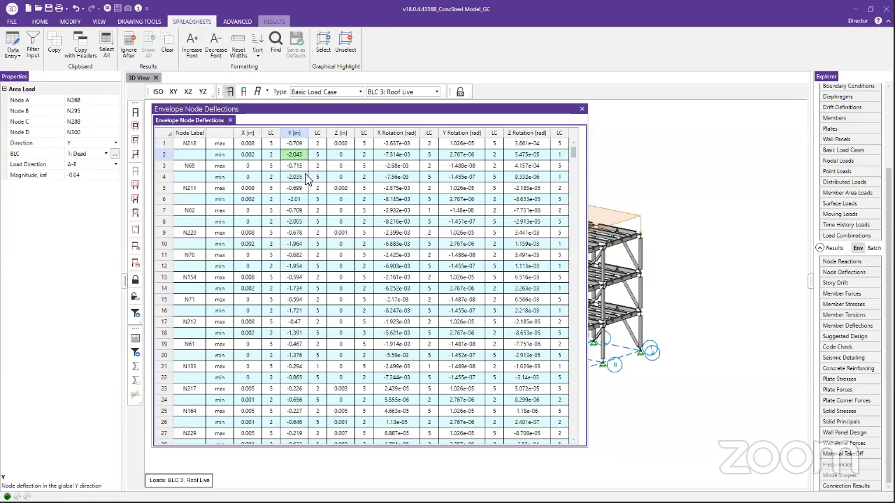
click(581, 110)
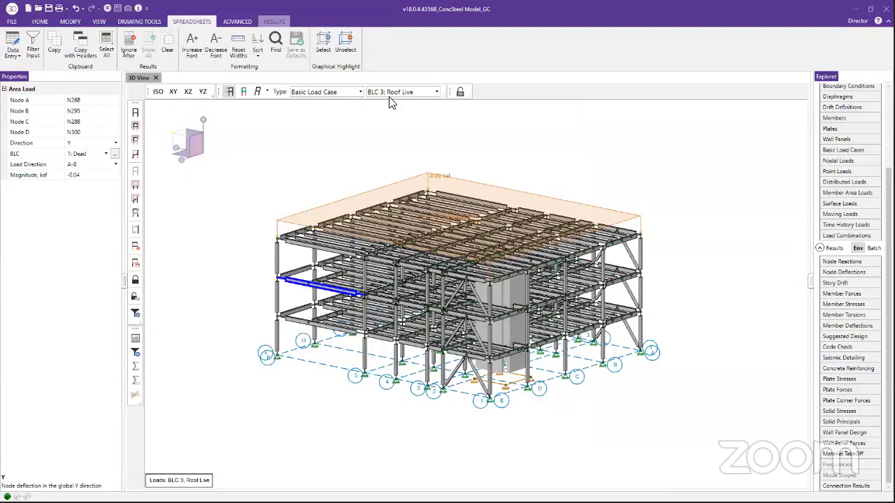
Step: Display the model's deflected shape for load combination LC 4: IBC 16-1
click(258, 94)
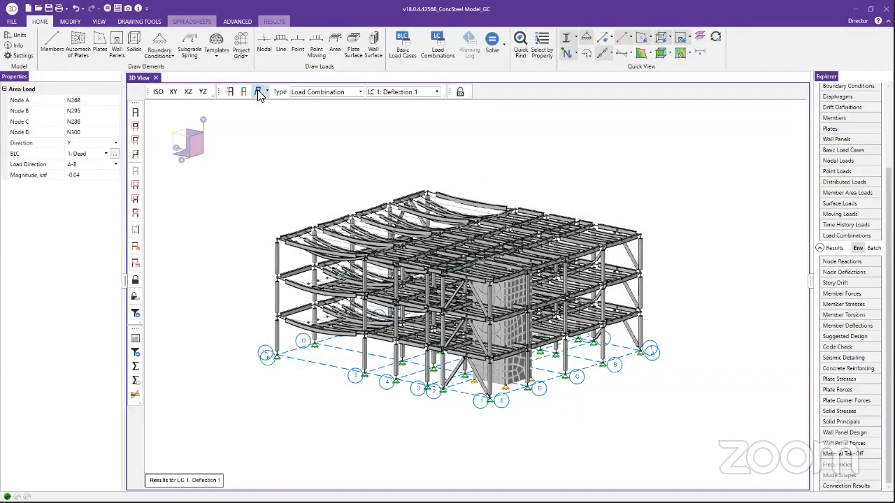
click(412, 91)
click(406, 140)
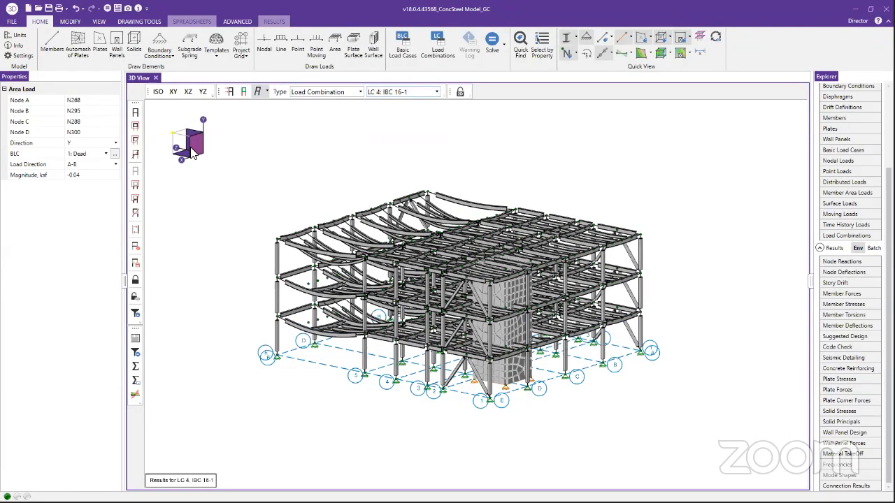
Step: Sort the hot rolled steel code checks by the Code Check column from maximum to minimum and enlarge the spreadsheet
drag(195, 144, 235, 148)
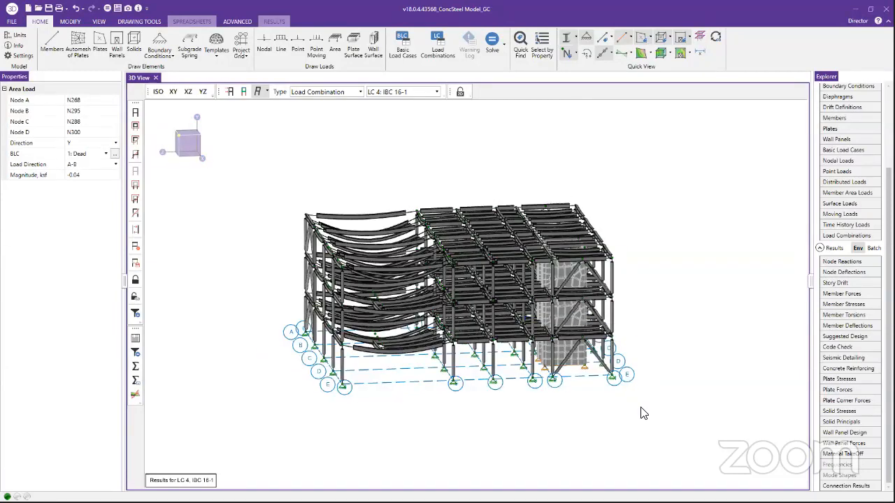
click(837, 347)
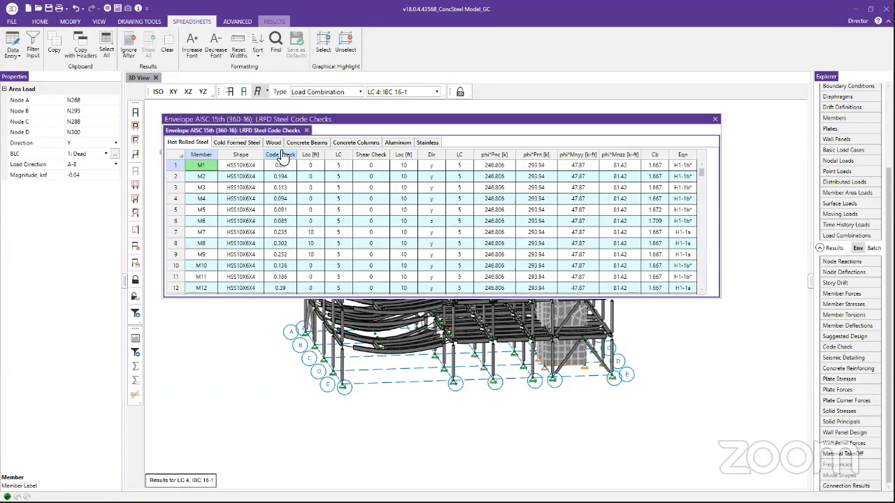
click(280, 166)
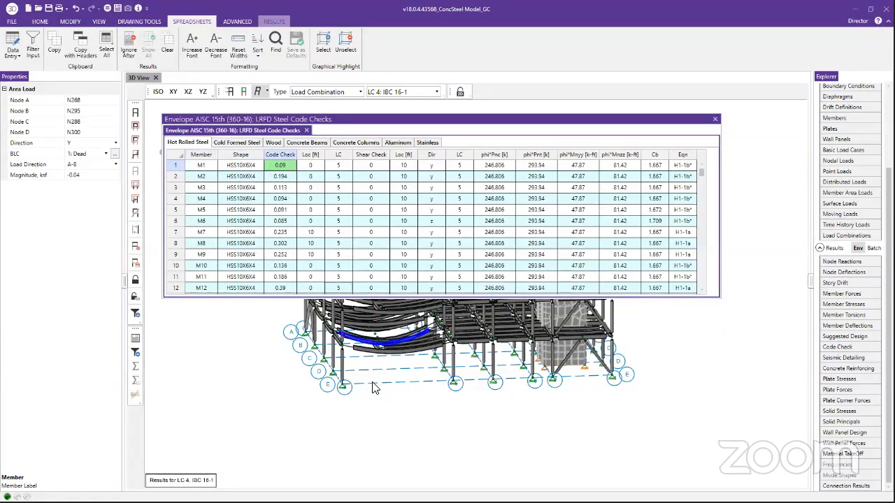
click(282, 158)
right_click(282, 158)
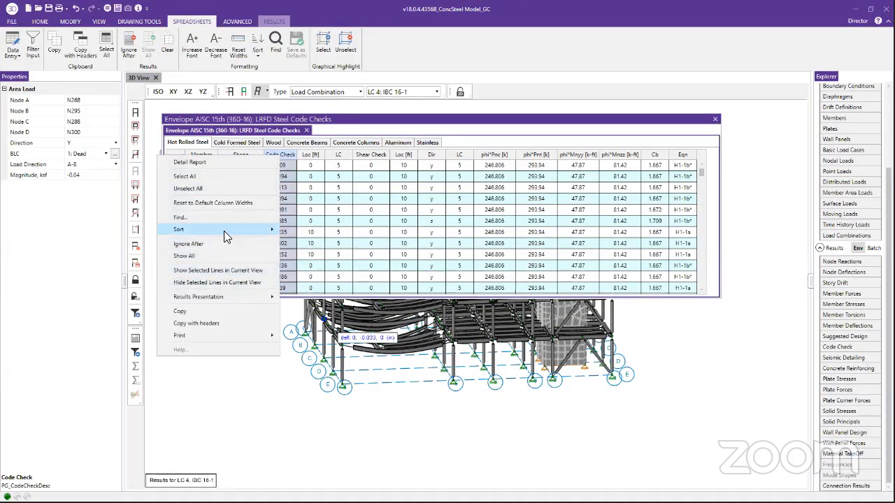
mouse_move(225, 238)
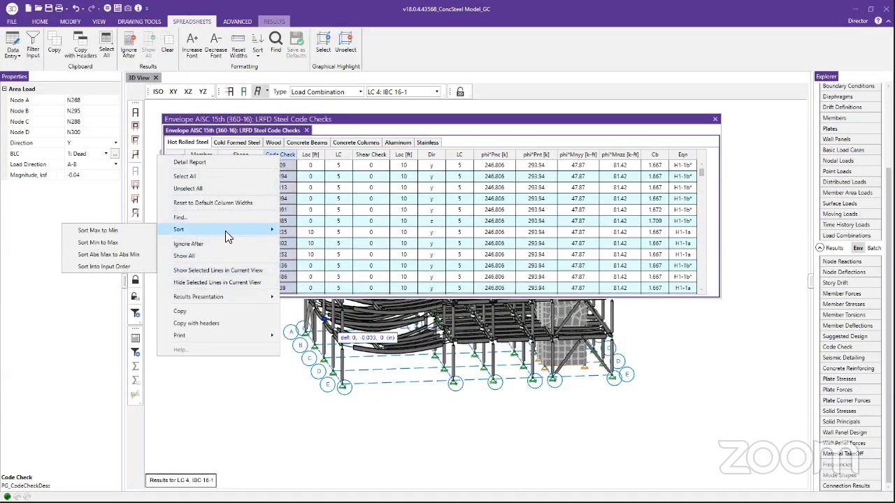
click(97, 231)
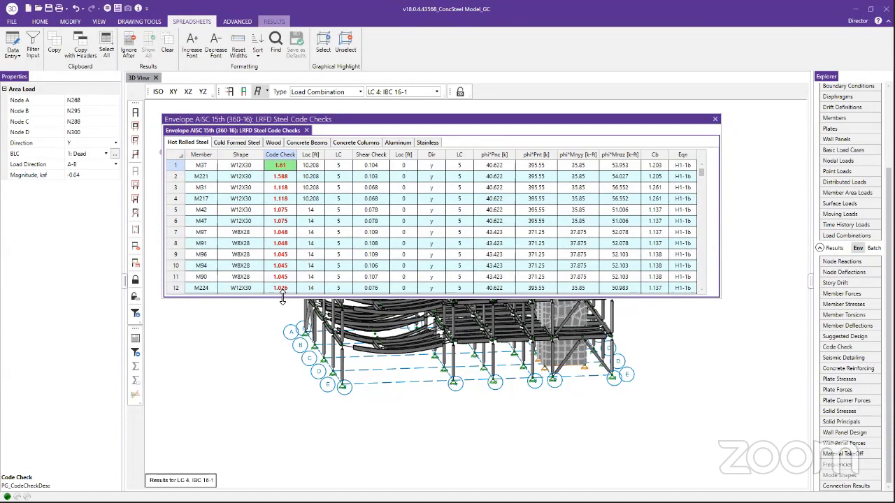
drag(281, 298, 281, 435)
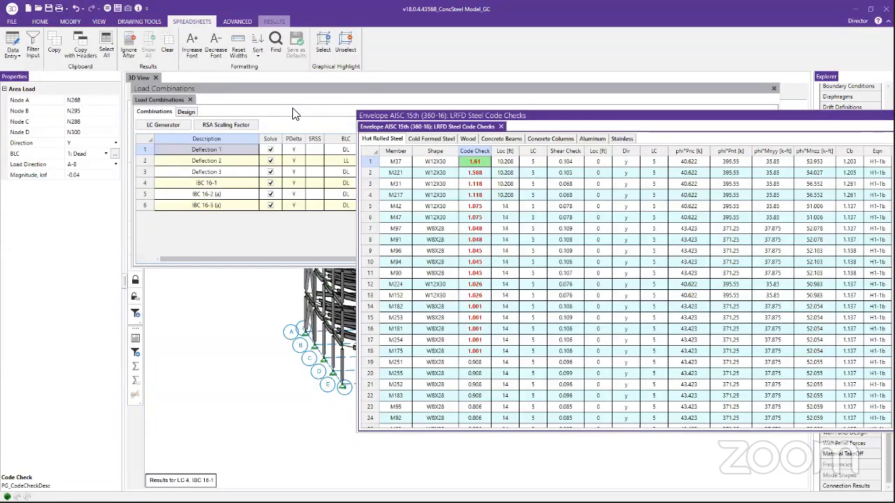
Step: Close the Load Combinations spreadsheet and return to the unobstructed 3D view of the model
click(292, 118)
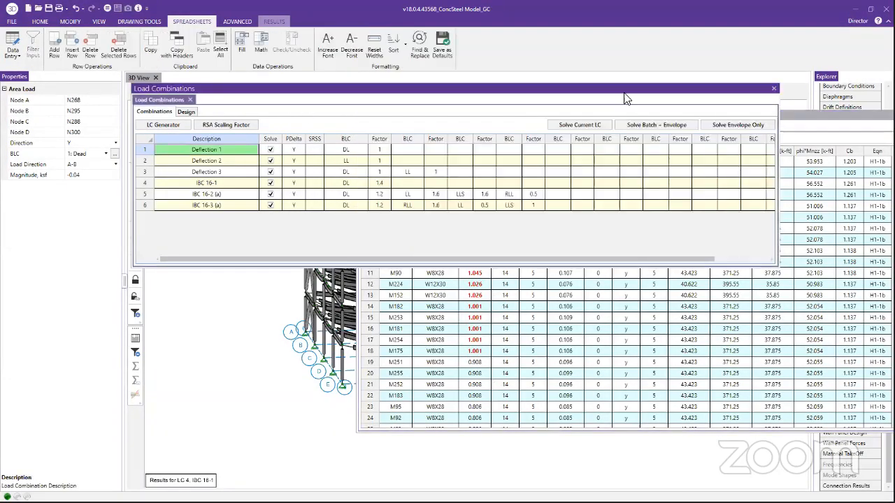
click(773, 89)
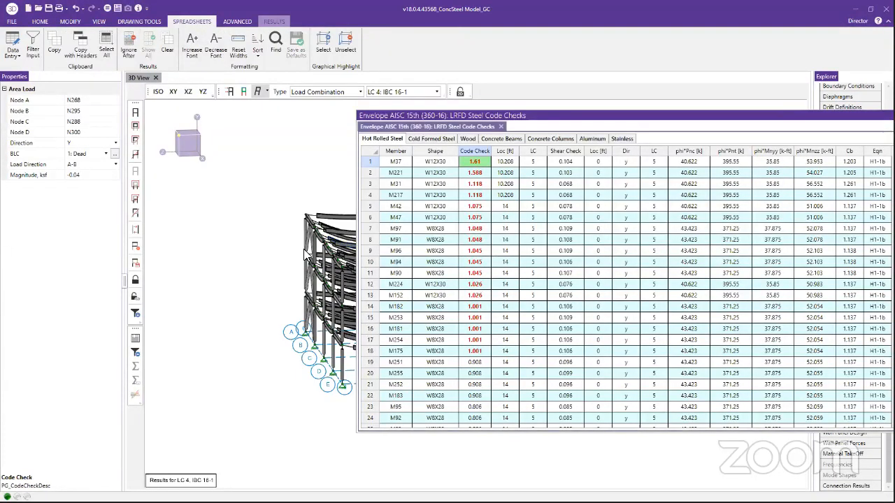
click(507, 126)
click(247, 225)
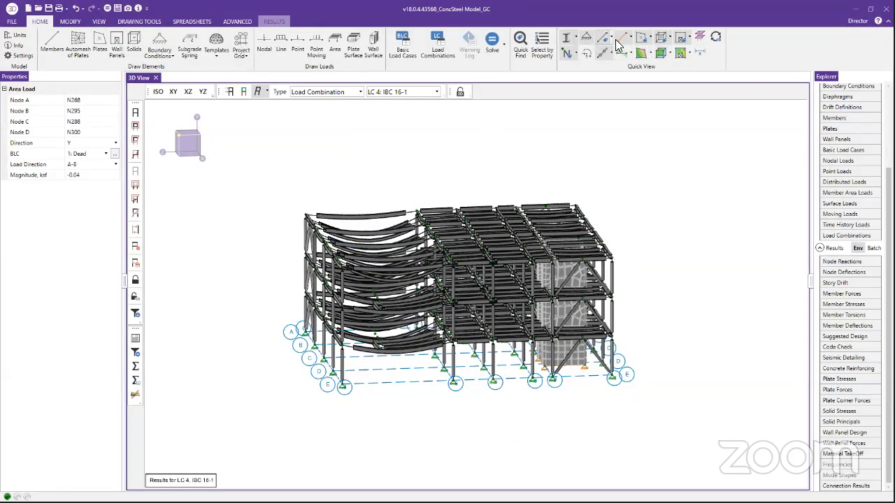
Step: Switch the members to wireframe display, view them color-coded by section set, and turn the color coding off
click(567, 38)
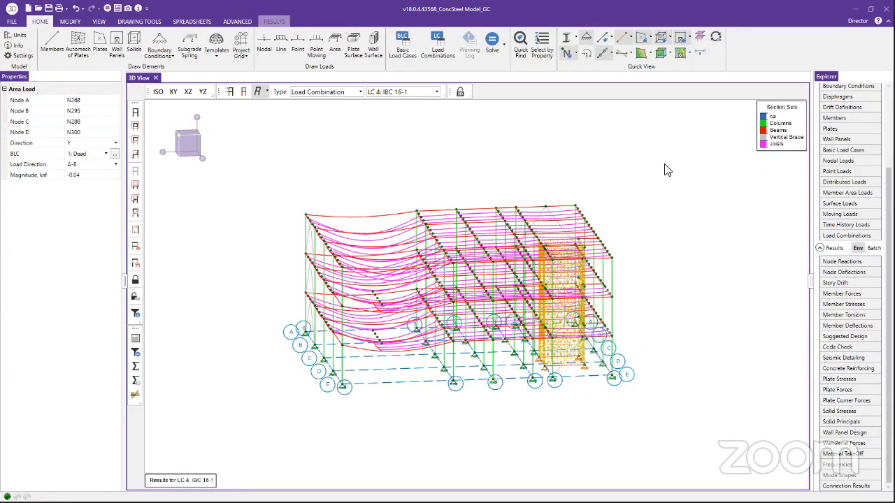
click(574, 40)
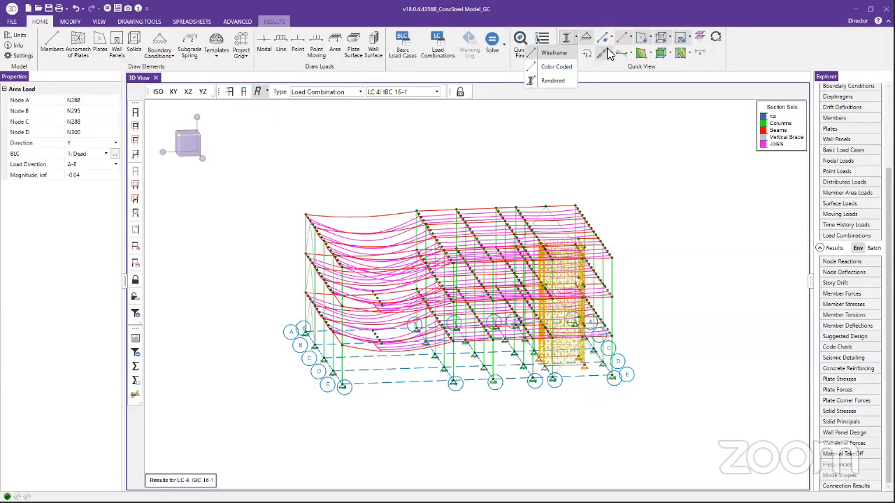
click(609, 40)
click(630, 39)
click(609, 53)
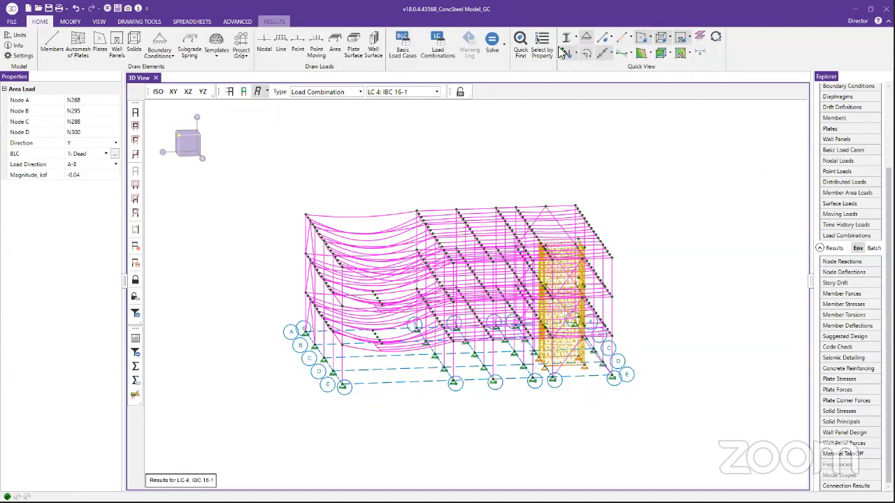
Step: Turn off the deflected shape and label the members with their shapes in the 3D view
click(259, 92)
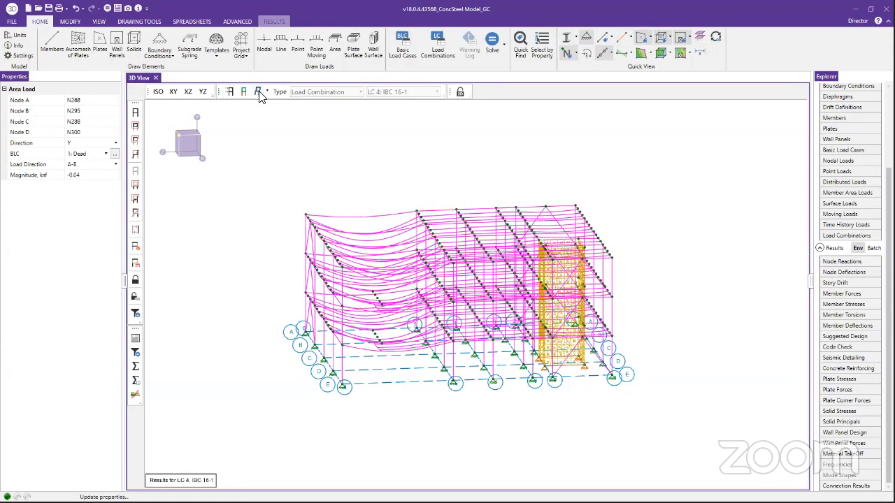
click(612, 38)
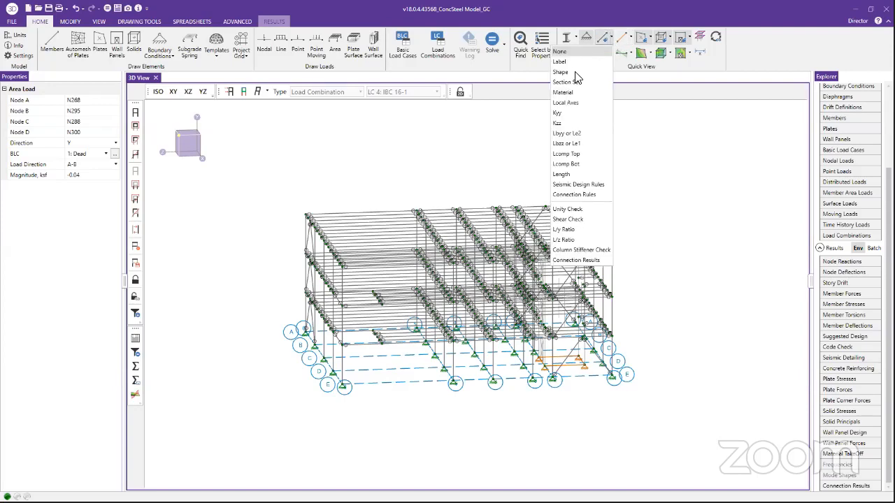
click(572, 78)
scroll(343, 220, up, 3)
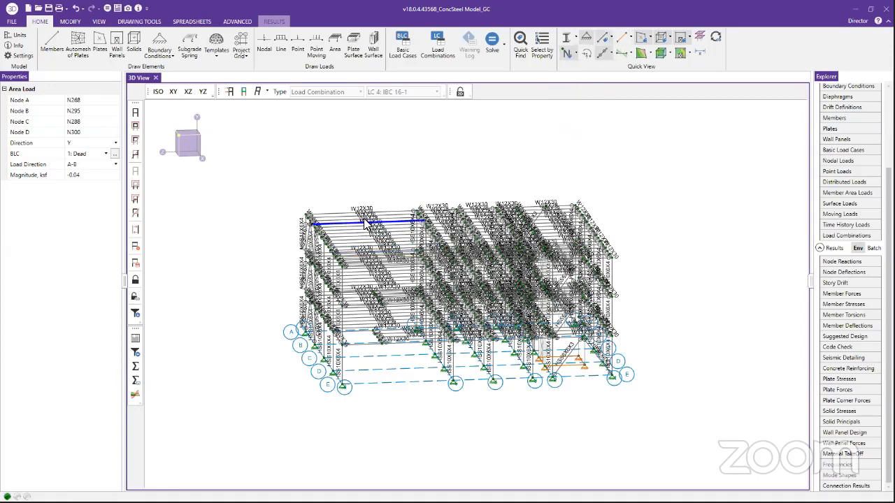
scroll(340, 200, up, 1)
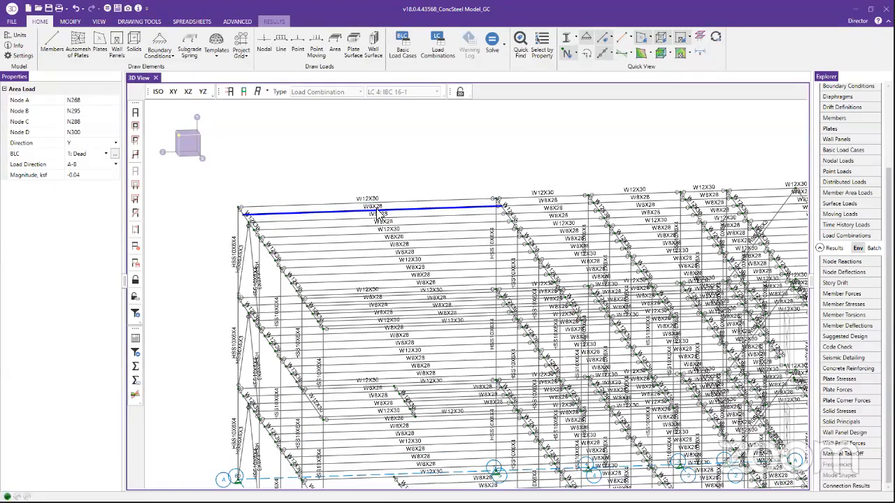
scroll(381, 316, down, 2)
scroll(381, 316, down, 1)
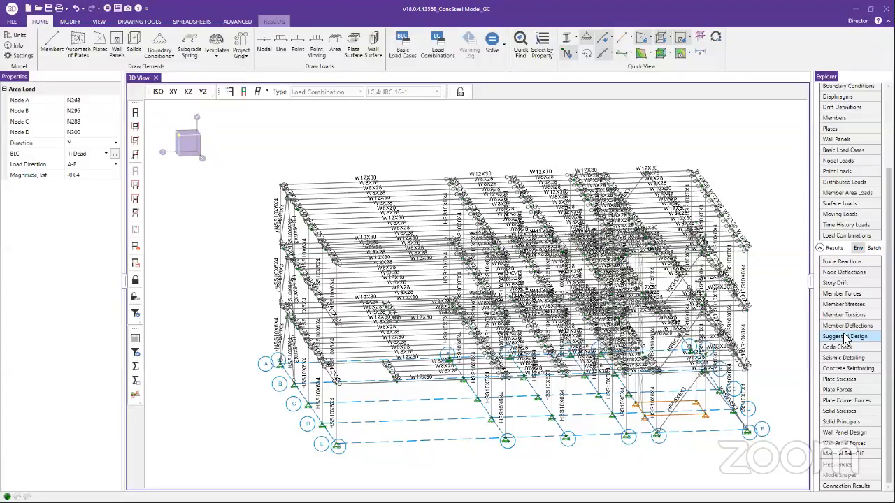
scroll(419, 323, down, 1)
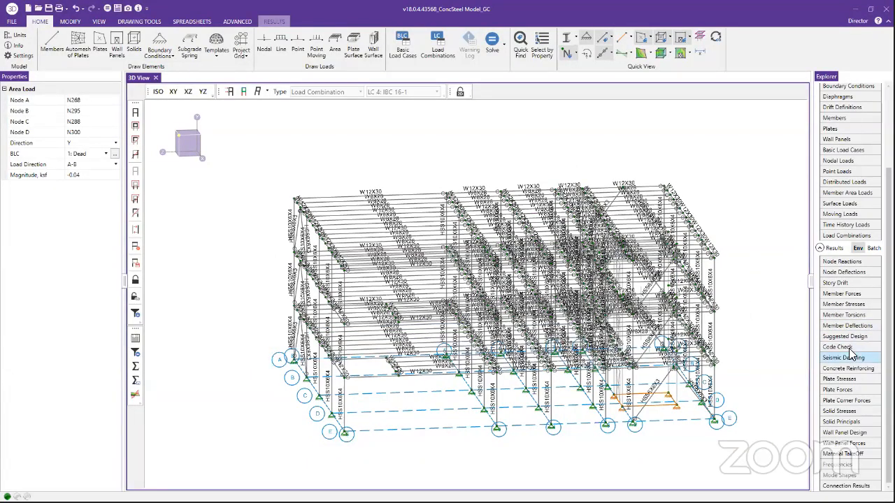
Step: Select the overstressed members in rows 1 to 18 of the steel code checks and show them in the 3D view
click(846, 347)
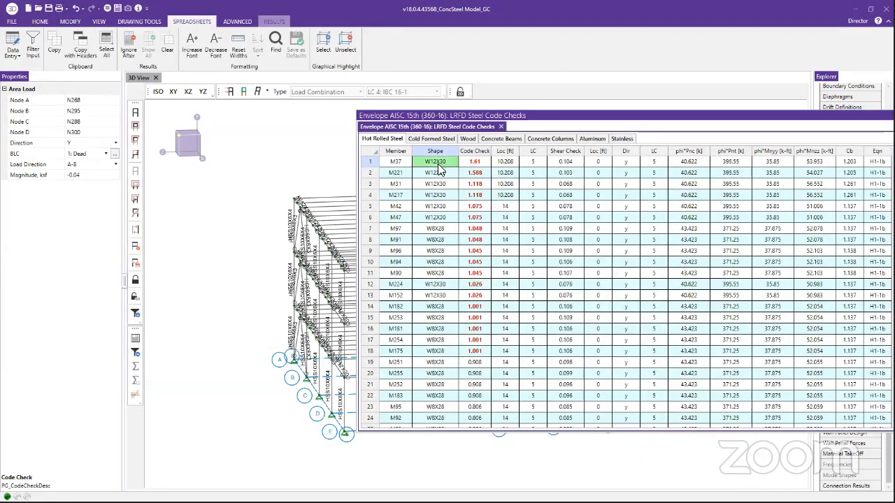
drag(438, 164, 439, 297)
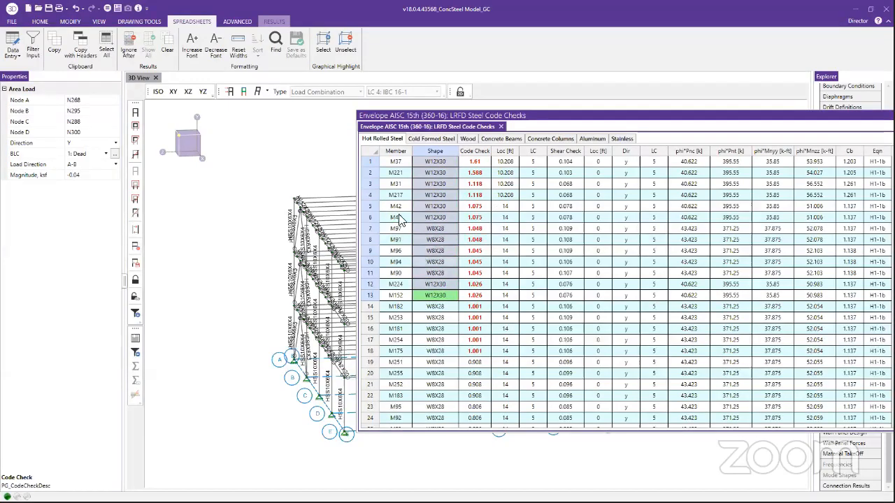
drag(373, 166, 383, 356)
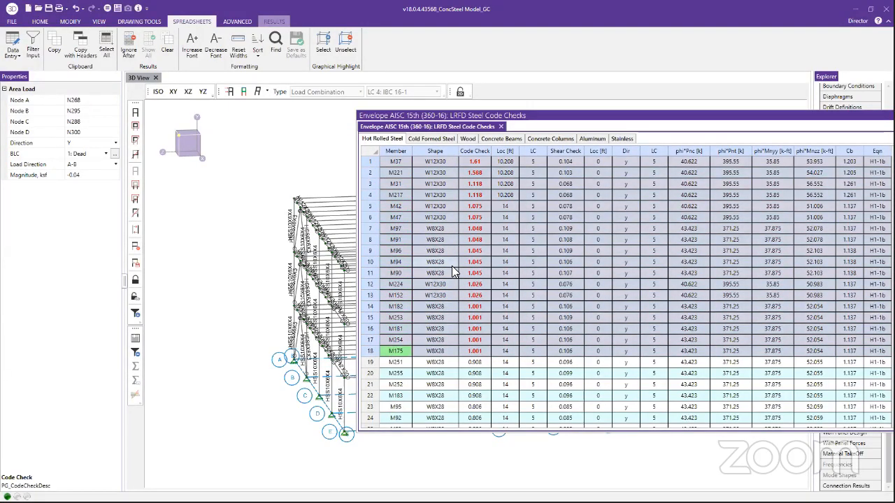
right_click(518, 230)
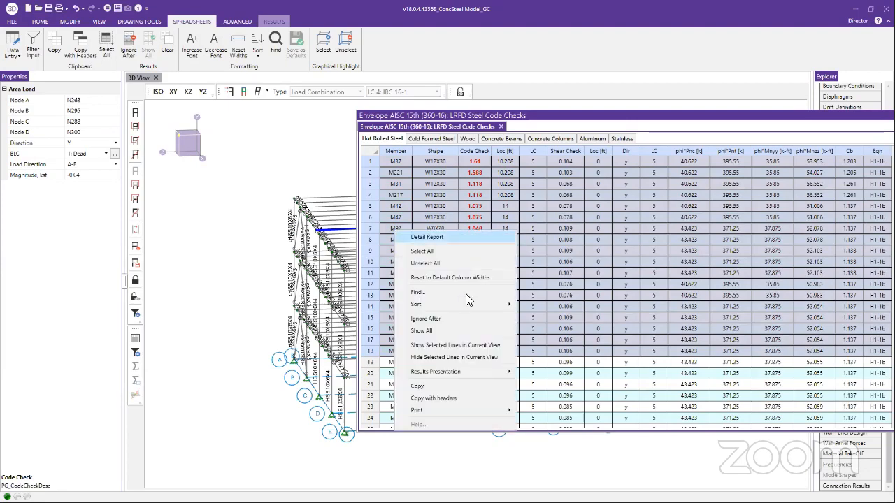
click(465, 345)
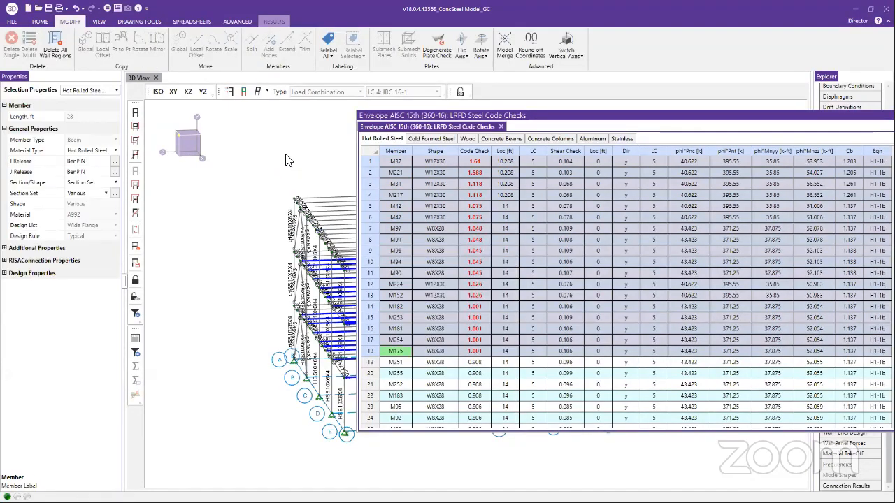
click(286, 155)
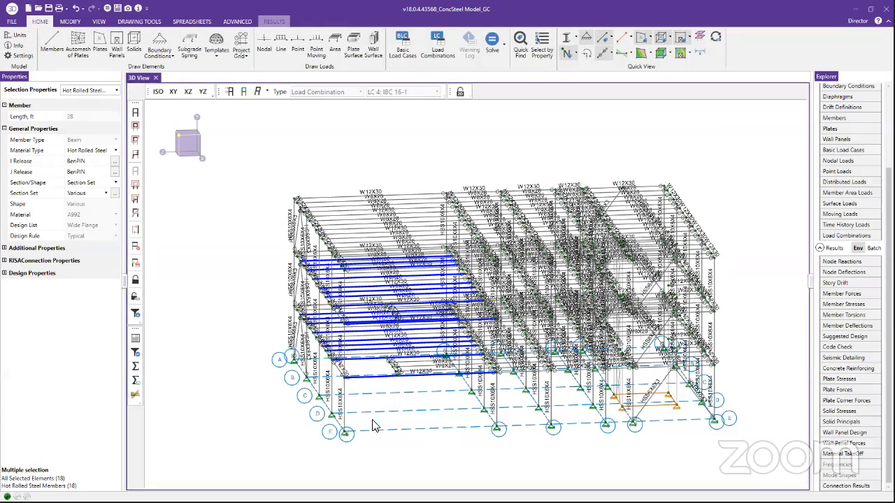
scroll(383, 413, up, 2)
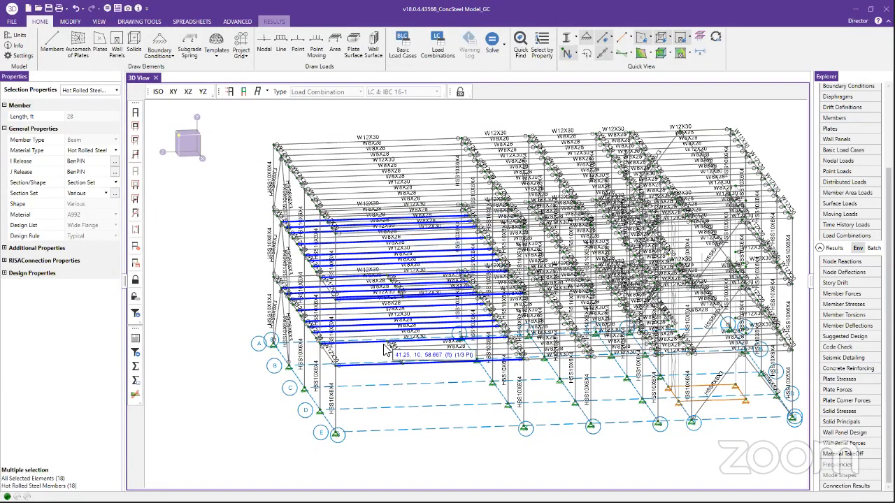
scroll(395, 362, down, 1)
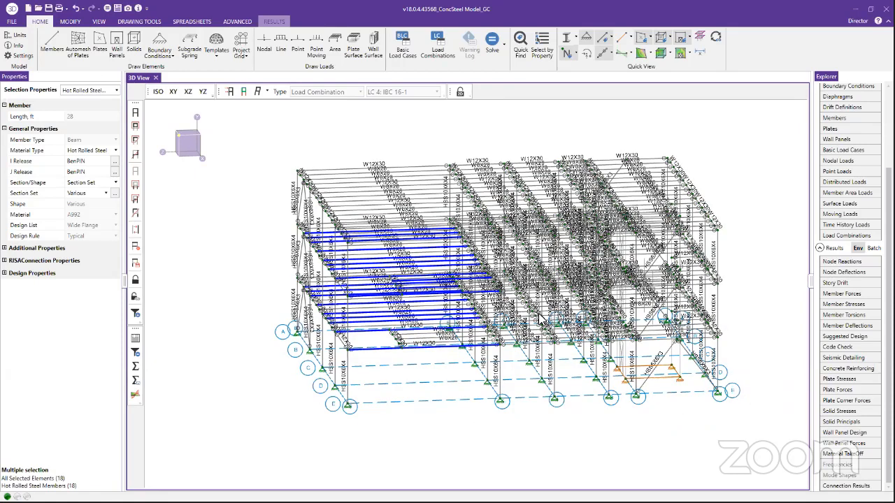
Step: Exclude the Columns and Vertical Brace suggestions and re-solve with the suggested W16X36 for Beams and W10X33 for Joists
click(848, 337)
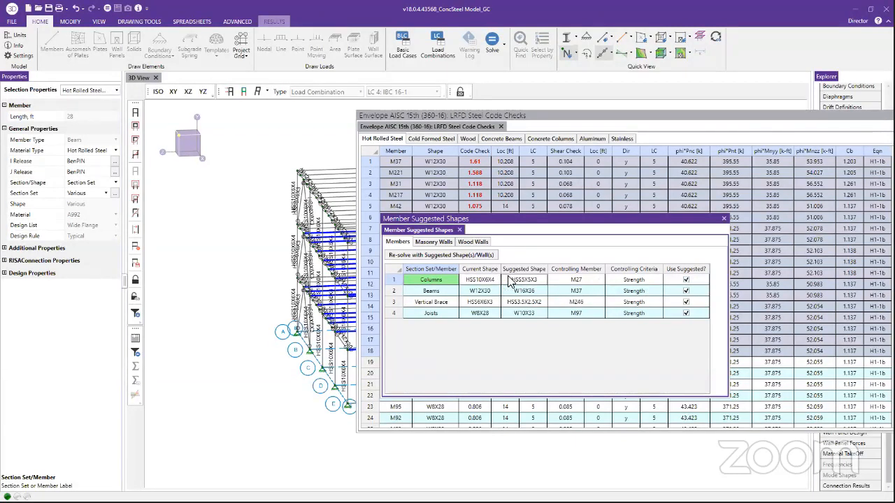
click(686, 280)
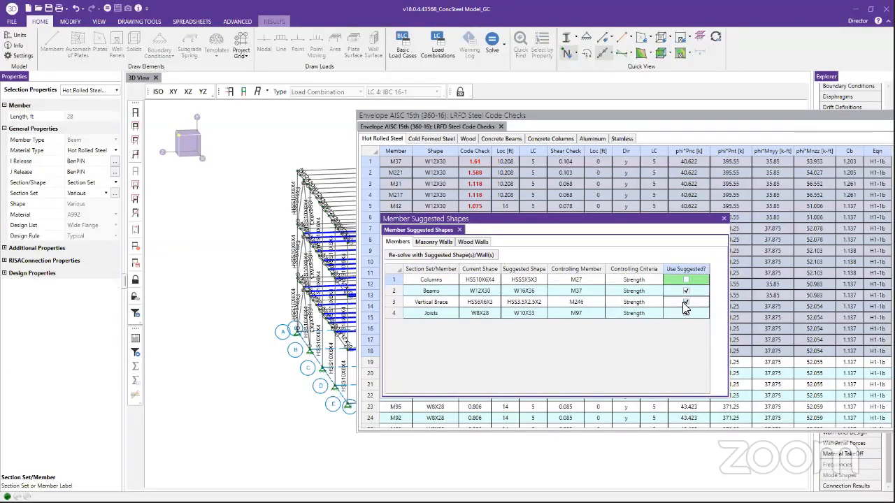
click(685, 303)
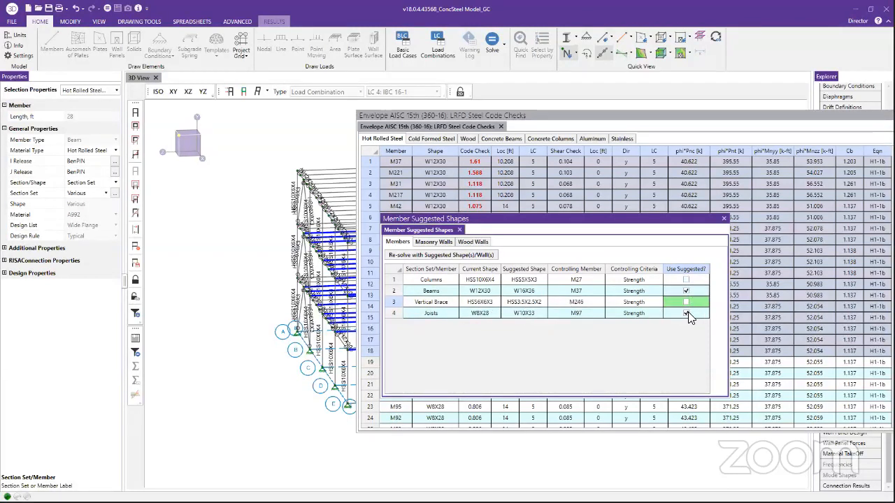
right_click(517, 292)
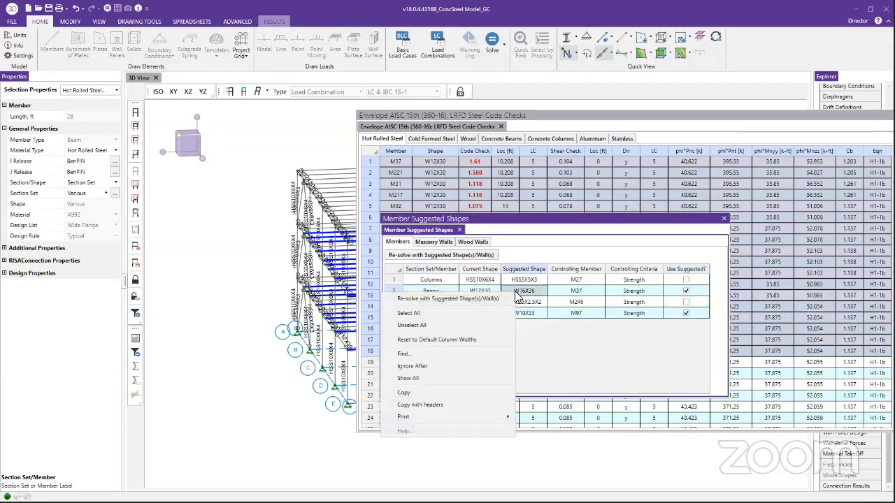
click(456, 299)
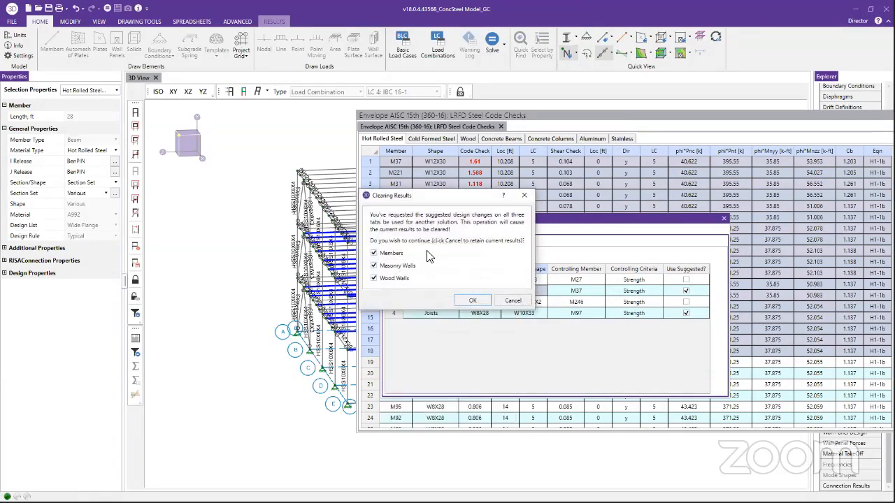
click(470, 301)
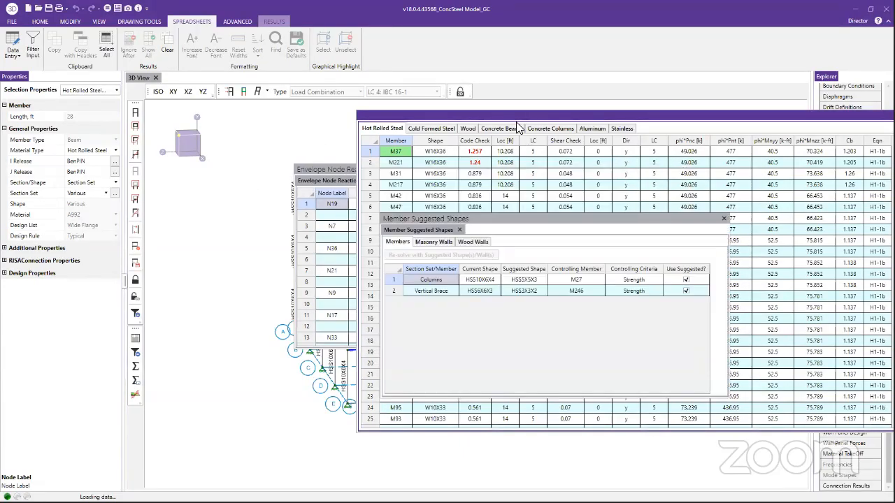
click(539, 214)
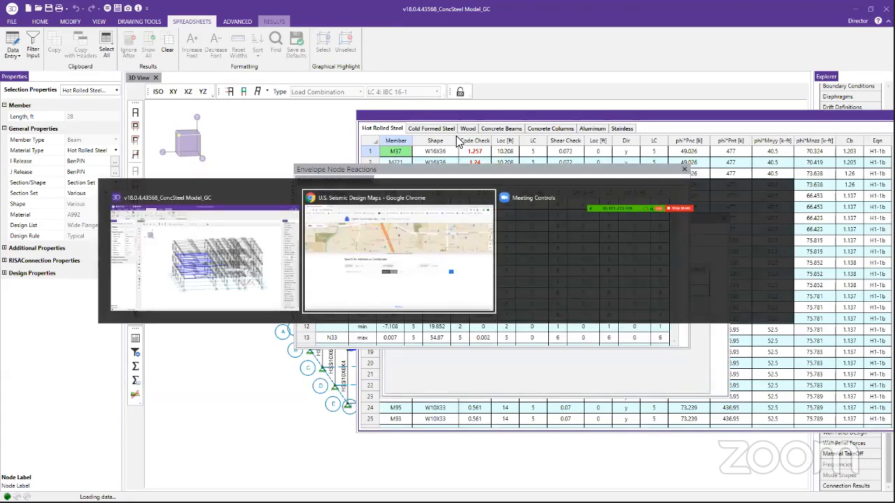
key(alt+Tab)
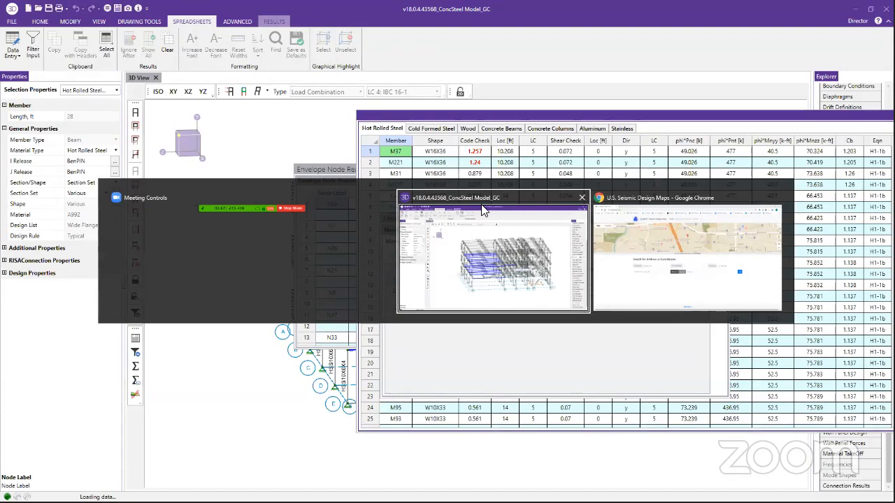
Step: Open the hot rolled steel section sets and check the shapes assigned to Beams and Joists
click(482, 211)
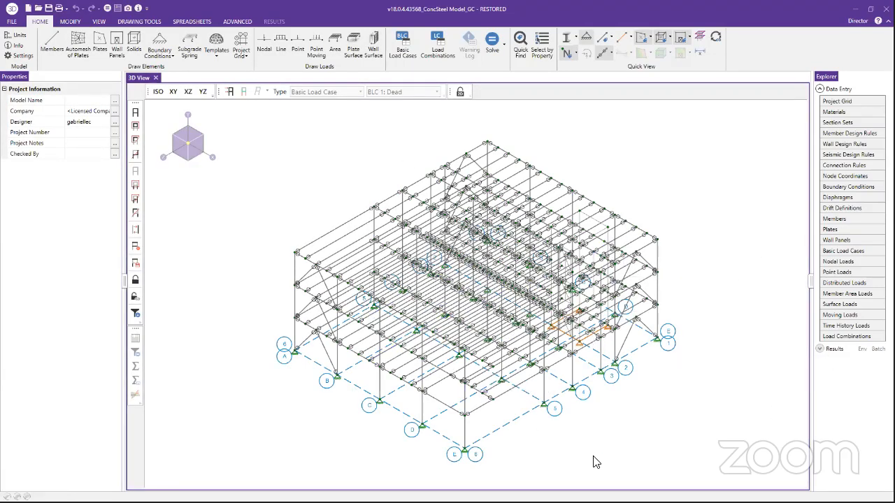
double_click(829, 219)
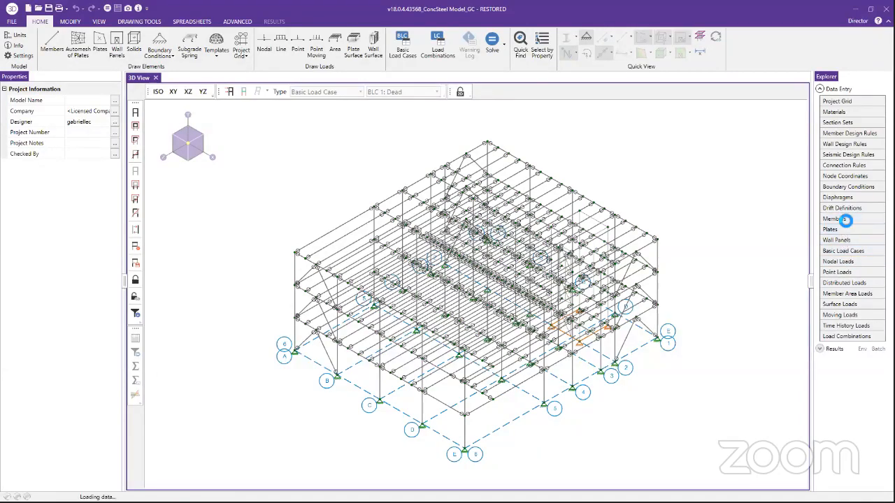
double_click(839, 123)
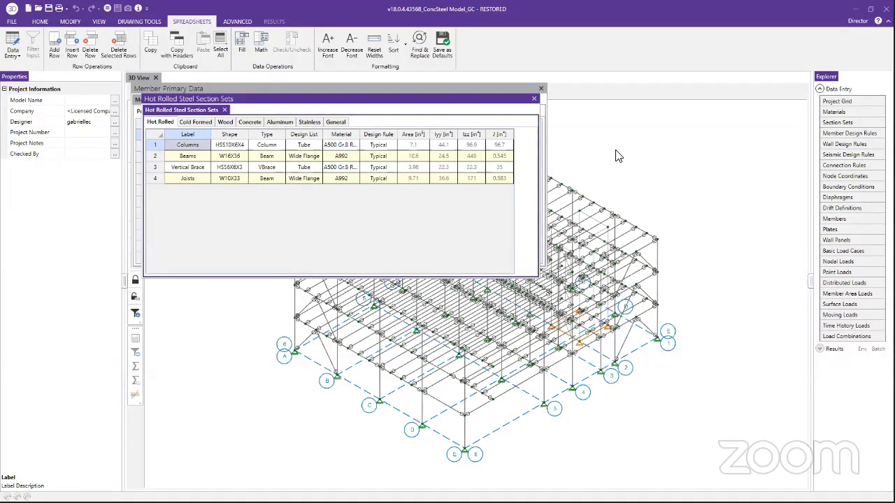
click(230, 156)
click(229, 178)
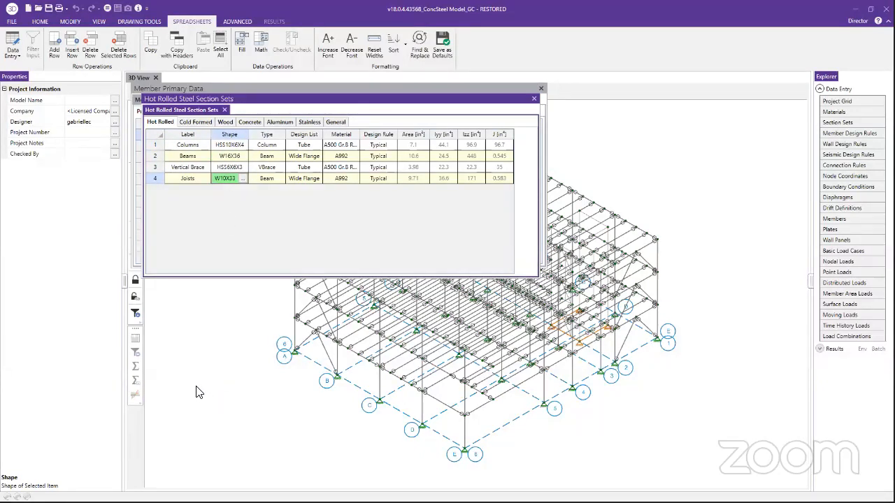
Step: Solve the model again and close the resulting envelope node reactions spreadsheet
click(492, 44)
click(415, 248)
click(453, 308)
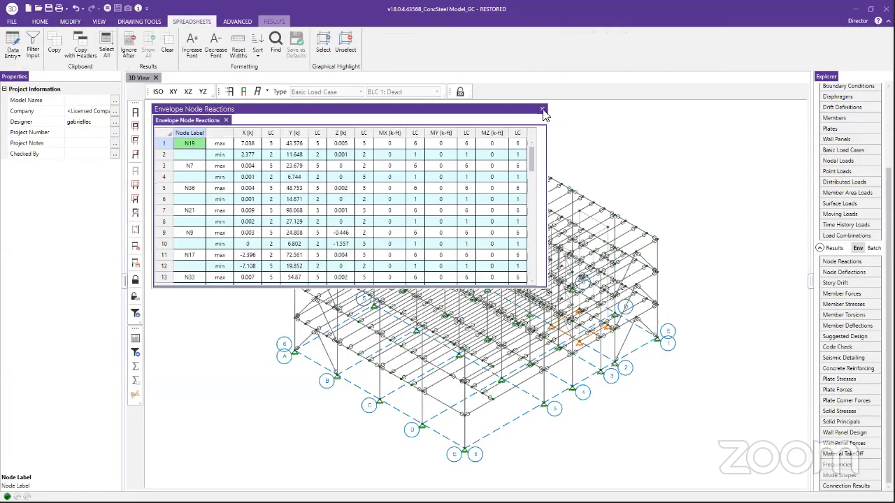
click(542, 108)
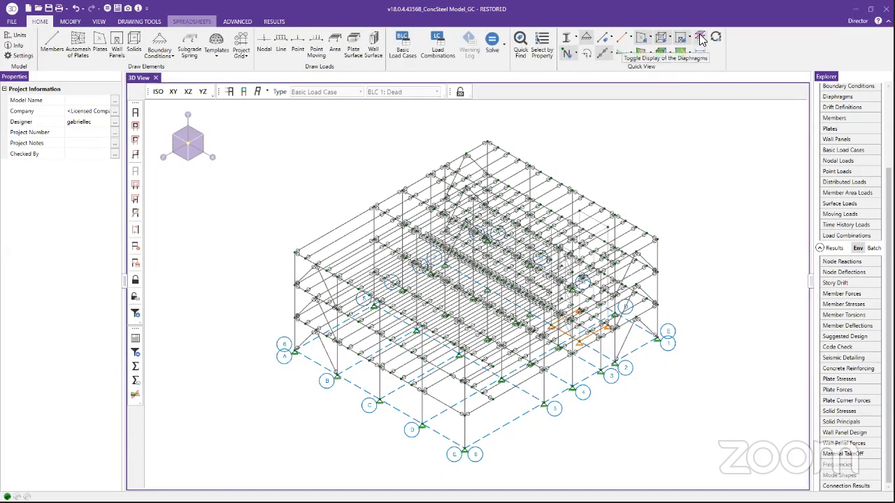
Step: Display the floor diaphragms in the 3D view
click(700, 37)
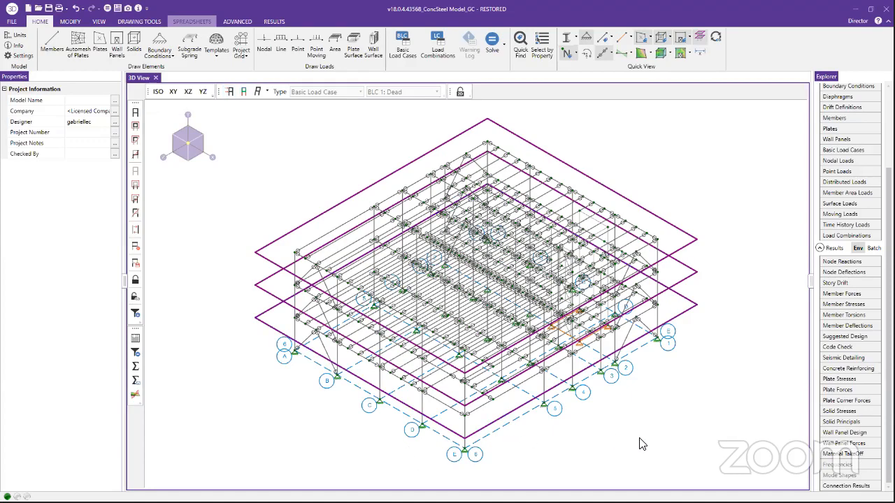
shift+middle_drag(652, 439, 628, 417)
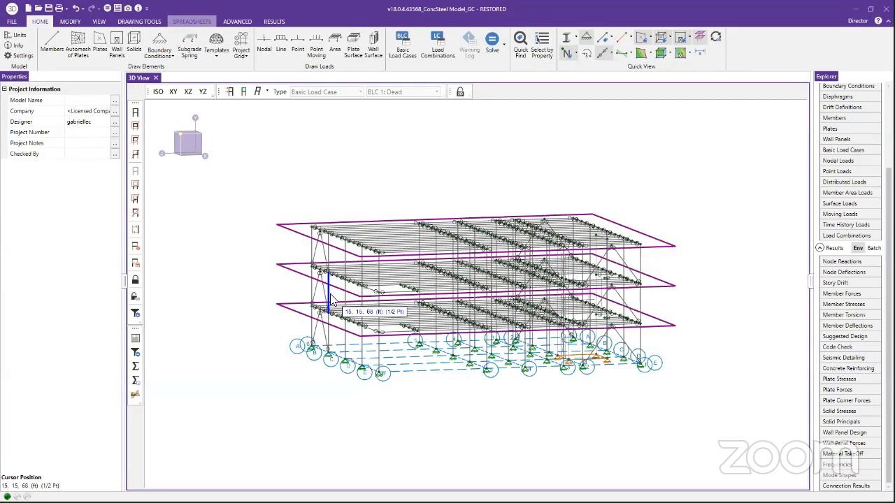
Step: Open the wind load generator and set its code to ASCE 7-16
click(240, 21)
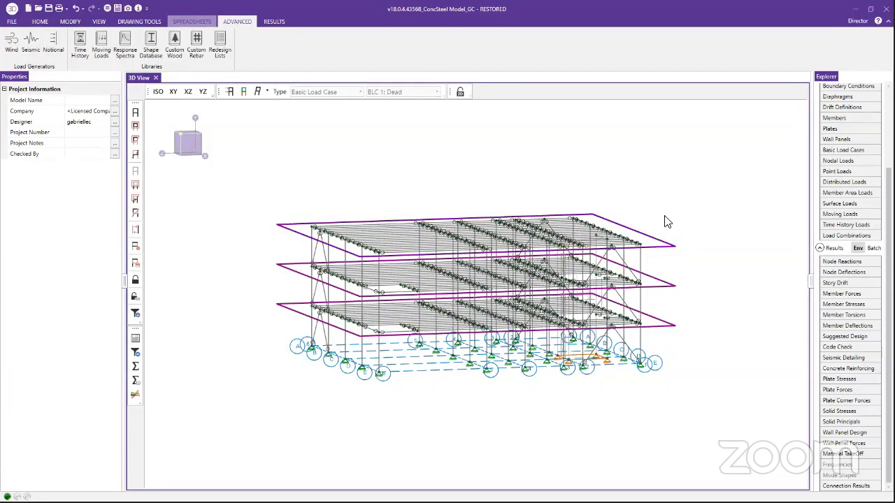
click(9, 44)
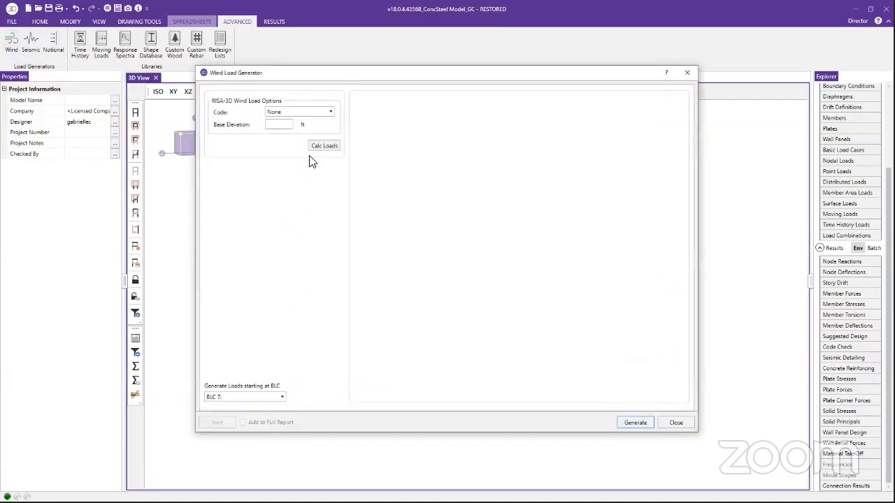
drag(271, 78, 281, 86)
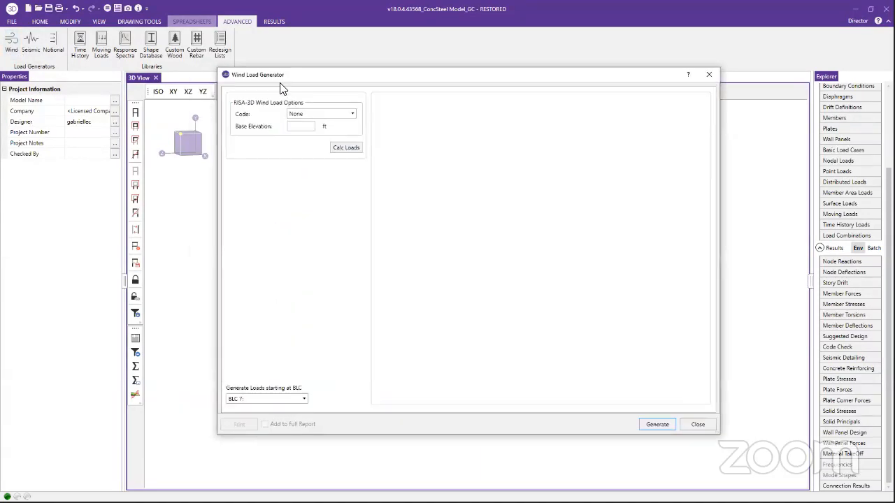
click(319, 113)
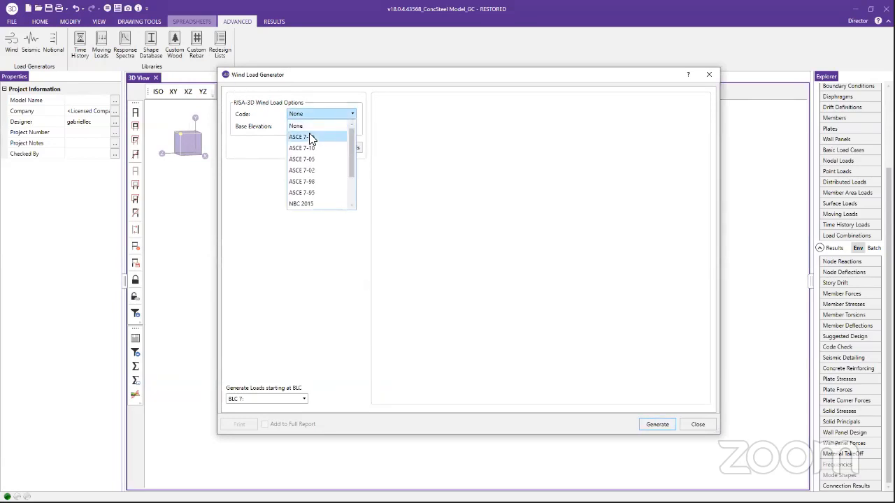
click(311, 137)
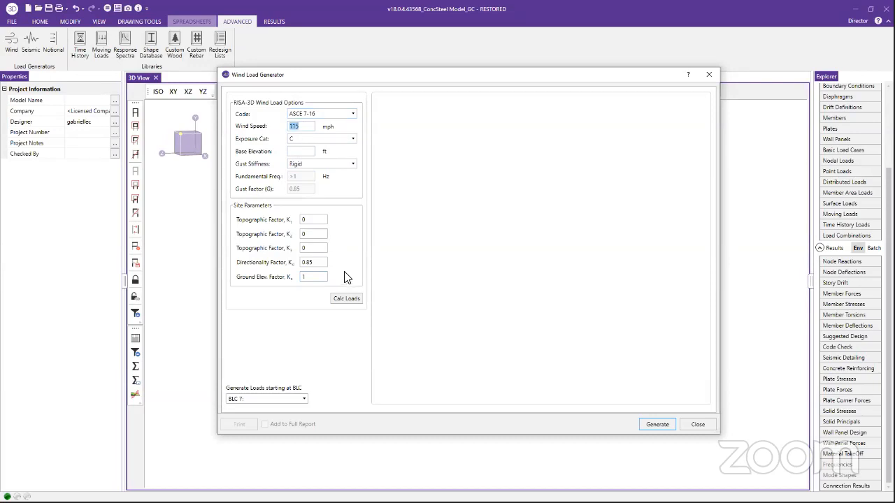
Step: Keep exposure category C and the 115 mph wind speed, calculate the wind loads and generate them starting at BLC 7
click(308, 137)
click(308, 137)
drag(402, 78, 590, 115)
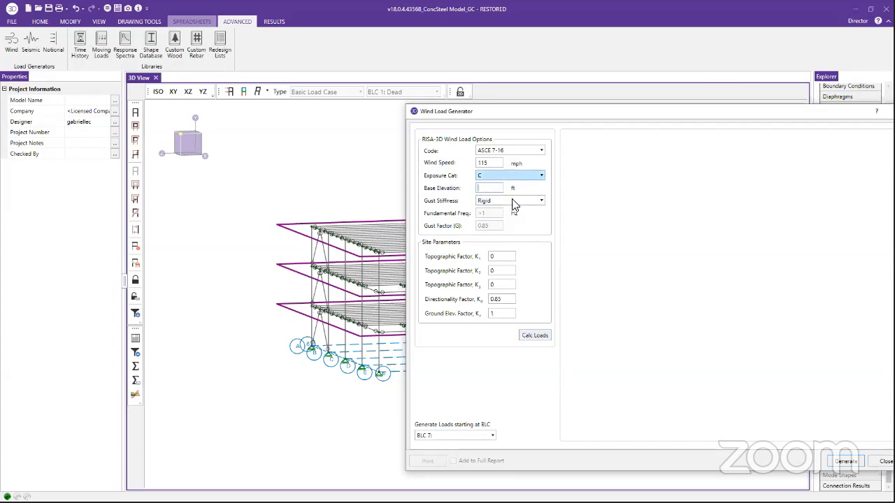
click(534, 336)
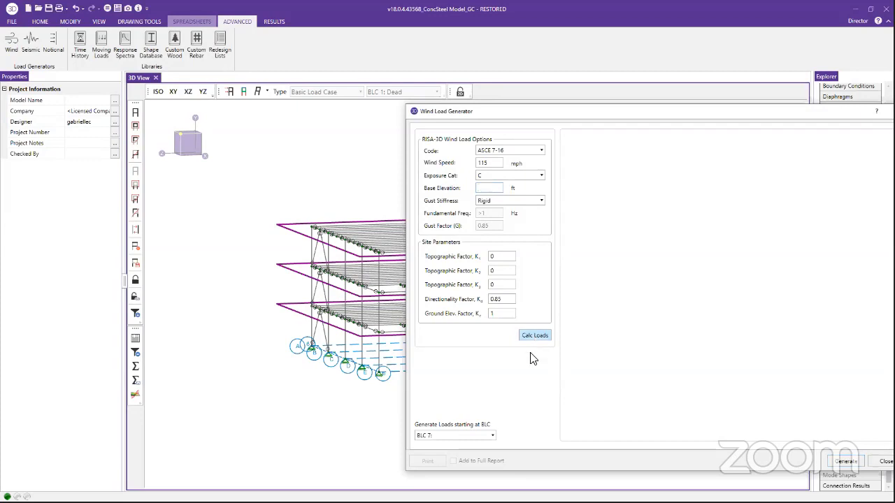
click(683, 318)
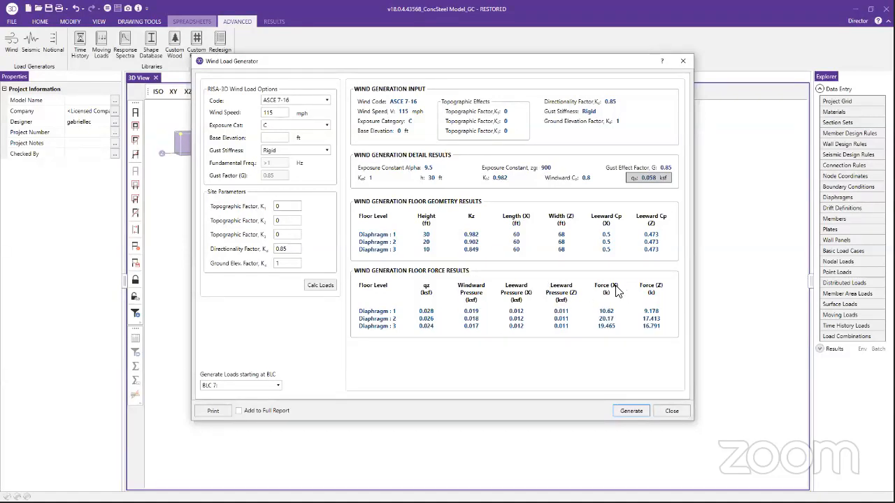
click(630, 411)
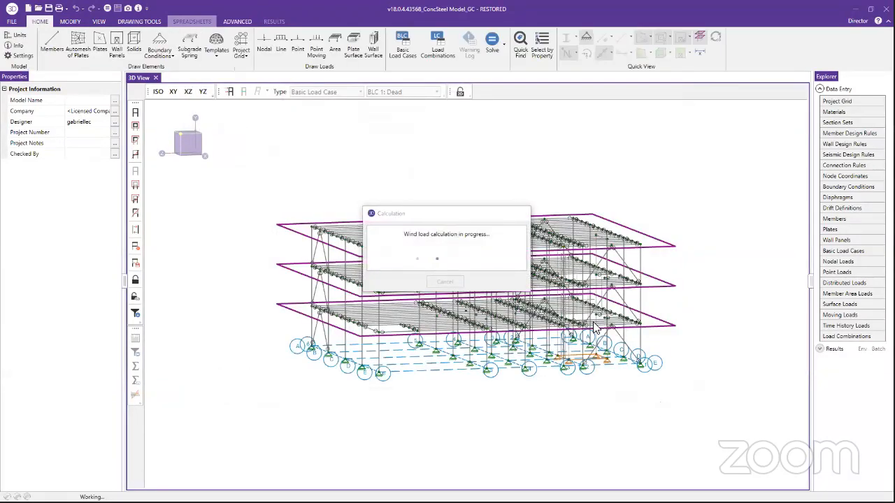
Step: Show the loads on the model and display the basic load case BLC 7: Wind Load Z
click(229, 92)
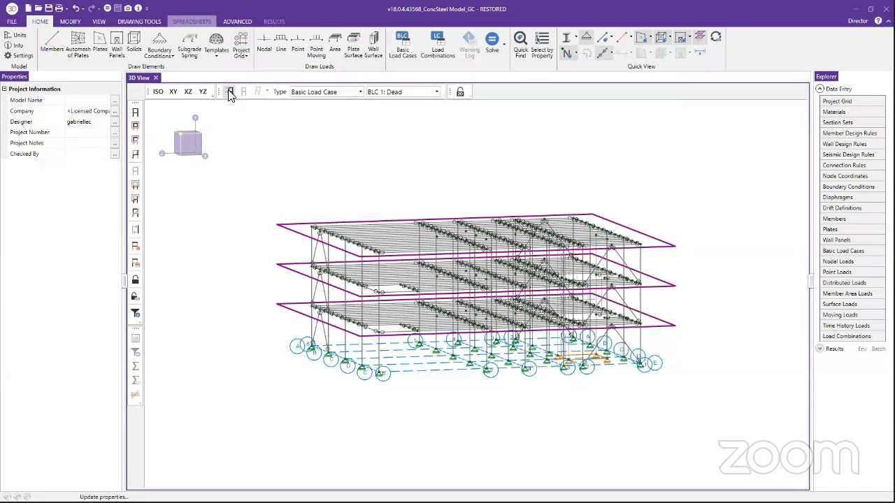
click(398, 93)
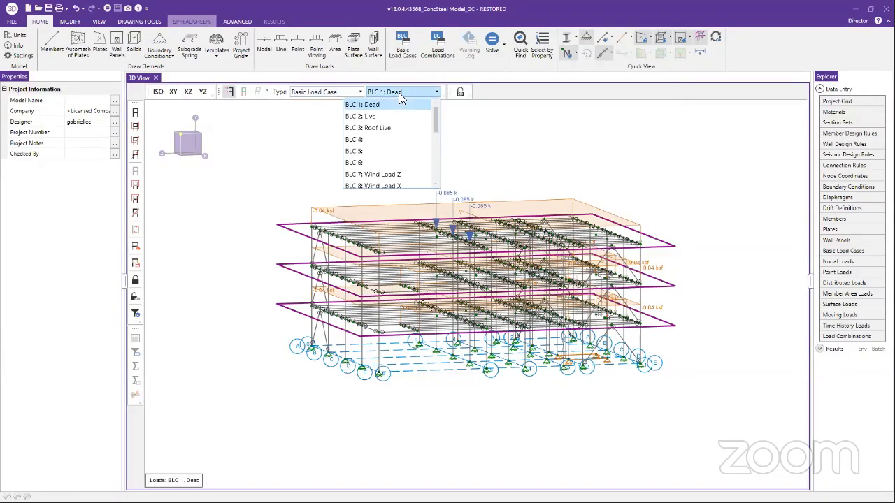
click(400, 174)
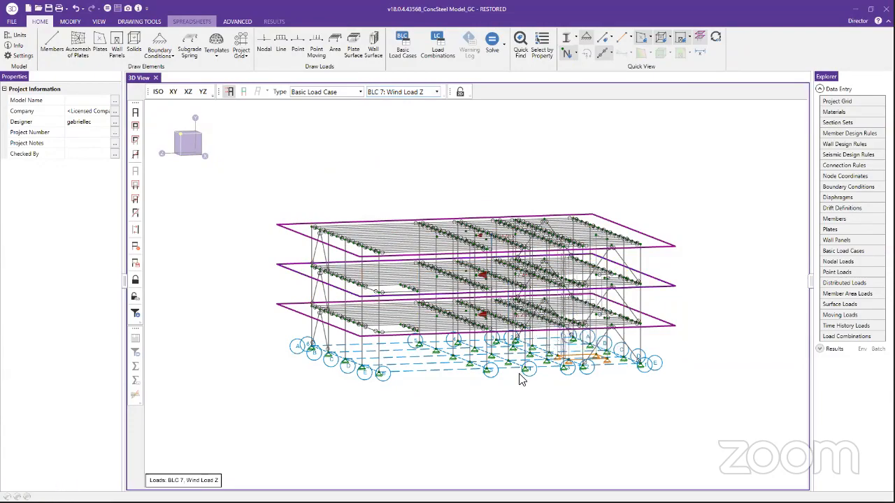
ctrl+middle_drag(533, 372, 520, 399)
scroll(478, 297, up, 5)
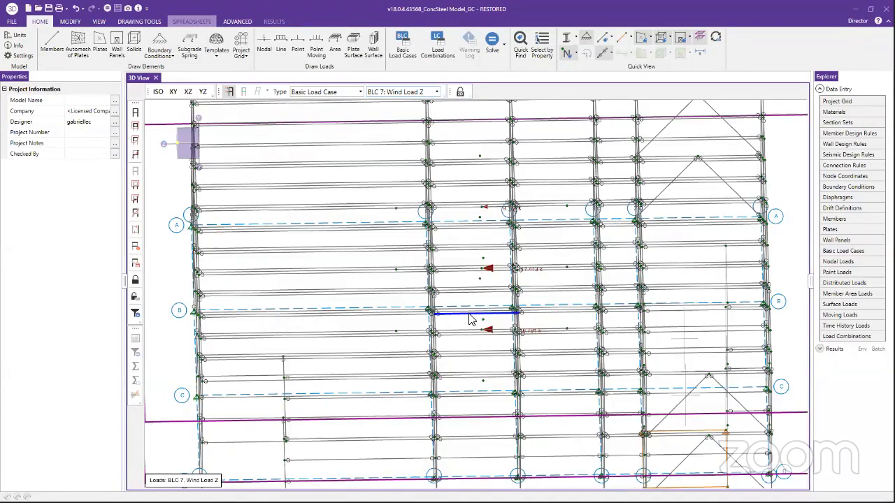
scroll(450, 290, down, 2)
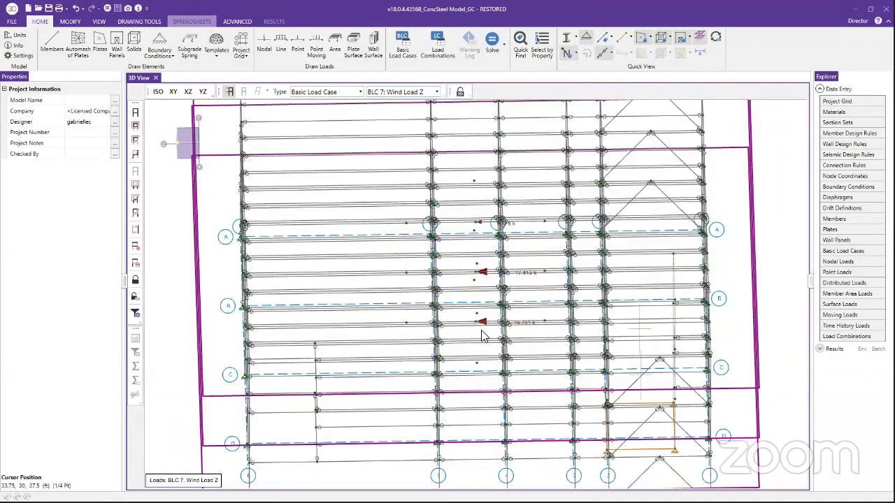
ctrl+middle_drag(492, 348, 488, 341)
Step: Isolate the nodal wind loads and their nodes by locking all unselected elements, and examine the loads at each diaphragm
drag(452, 159, 490, 420)
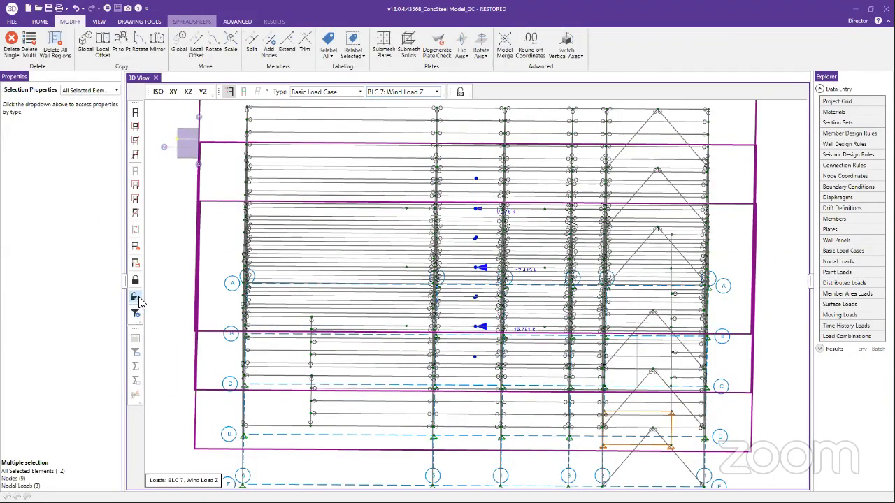
click(138, 297)
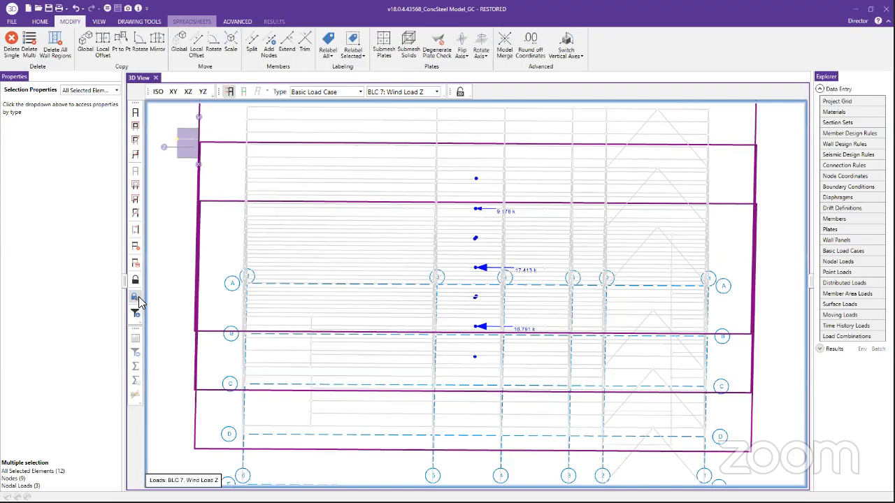
click(135, 172)
scroll(423, 232, down, 1)
scroll(433, 231, up, 5)
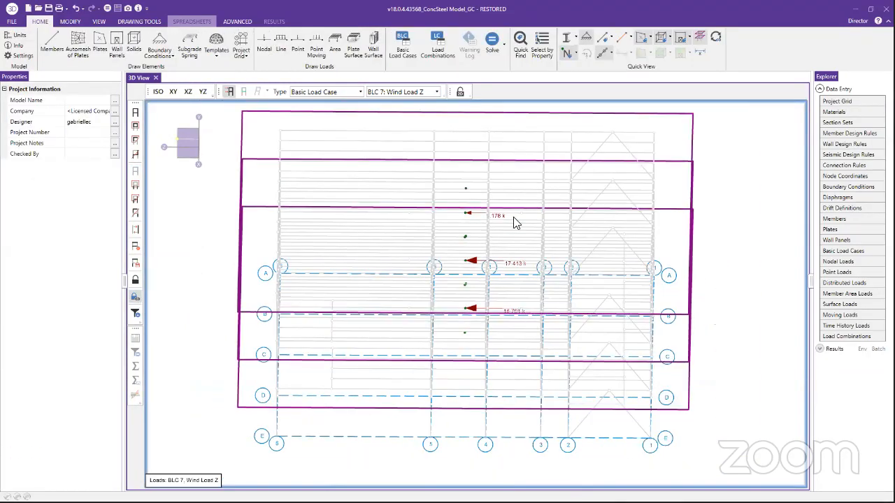
scroll(477, 213, down, 1)
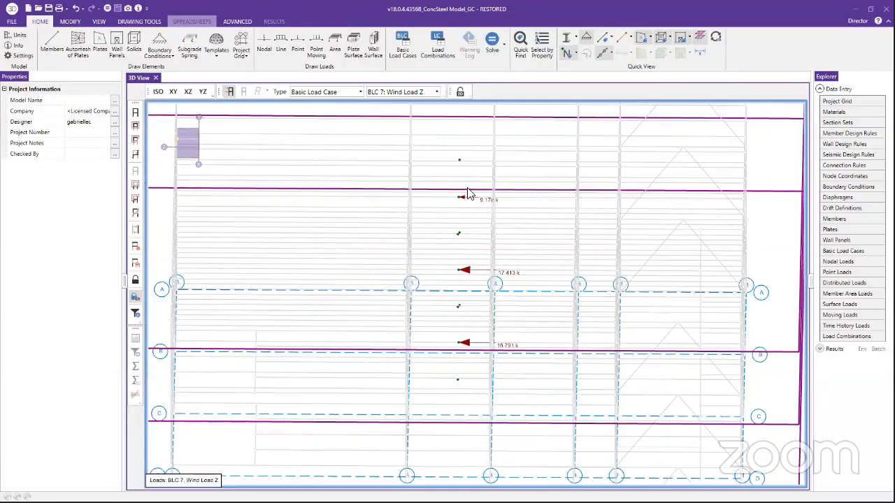
Step: Review the Basic Load Cases and the nodal loads of Wind Load Z, and close both spreadsheets
click(401, 93)
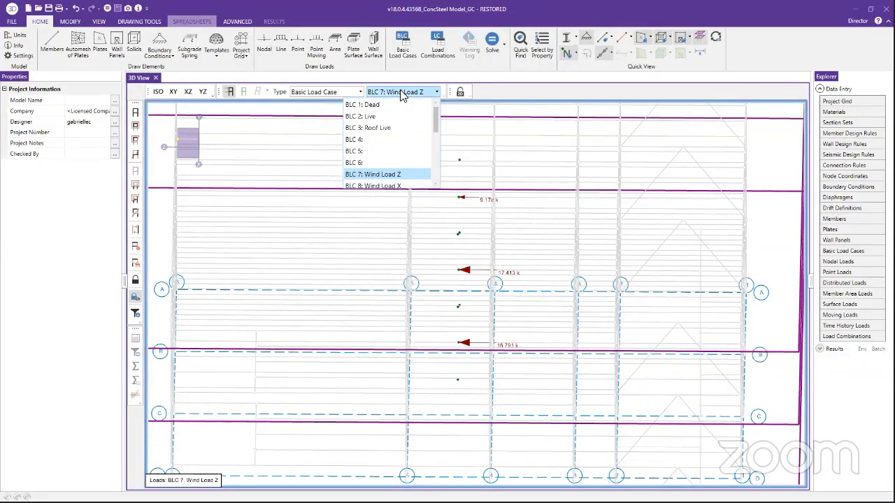
click(401, 92)
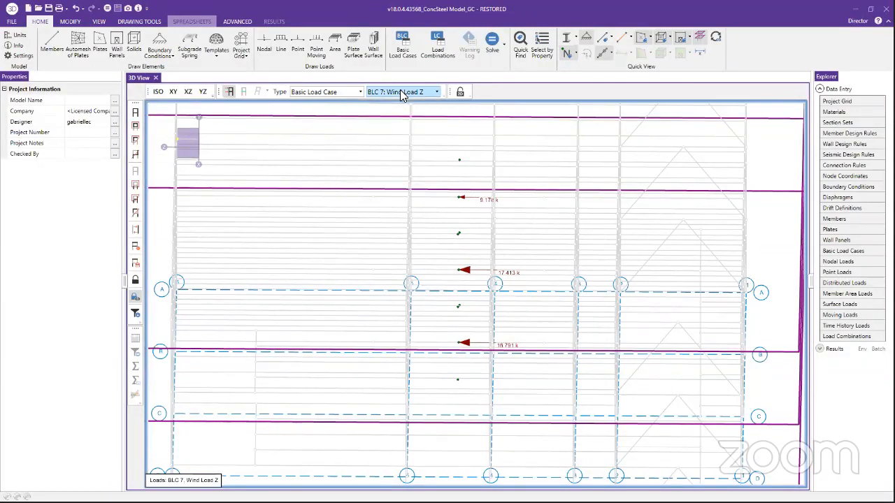
click(851, 255)
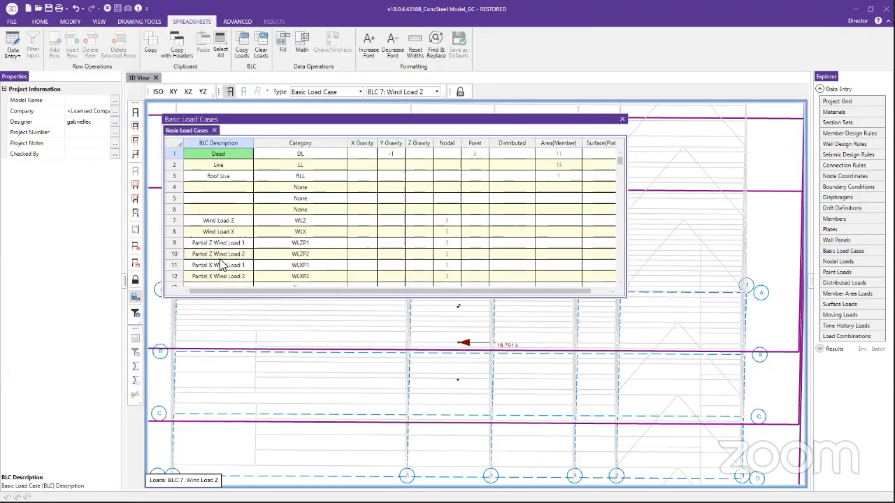
click(451, 223)
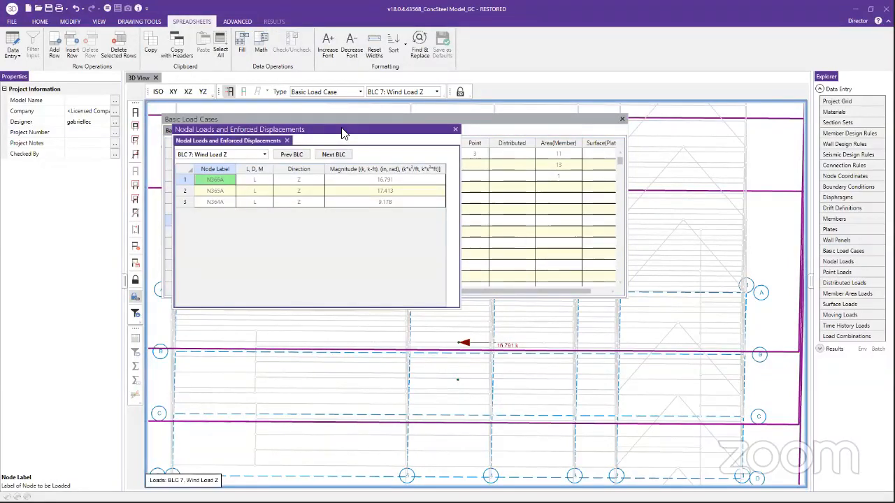
drag(350, 130, 621, 151)
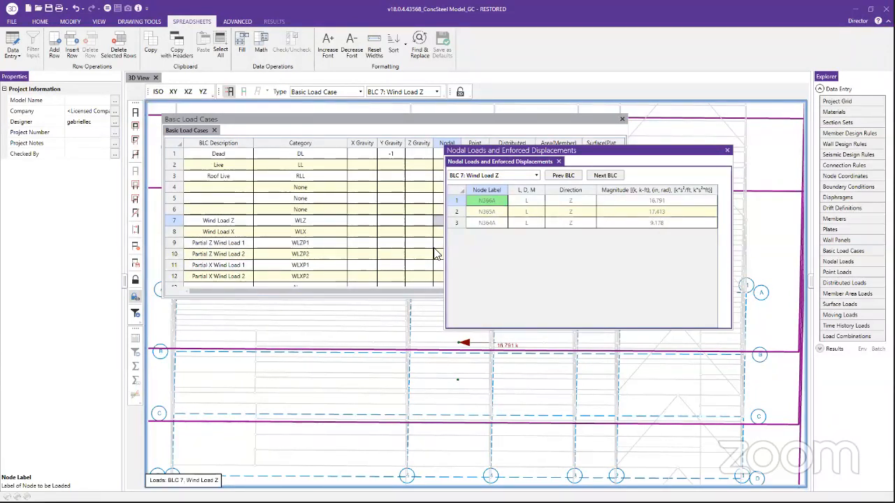
click(727, 151)
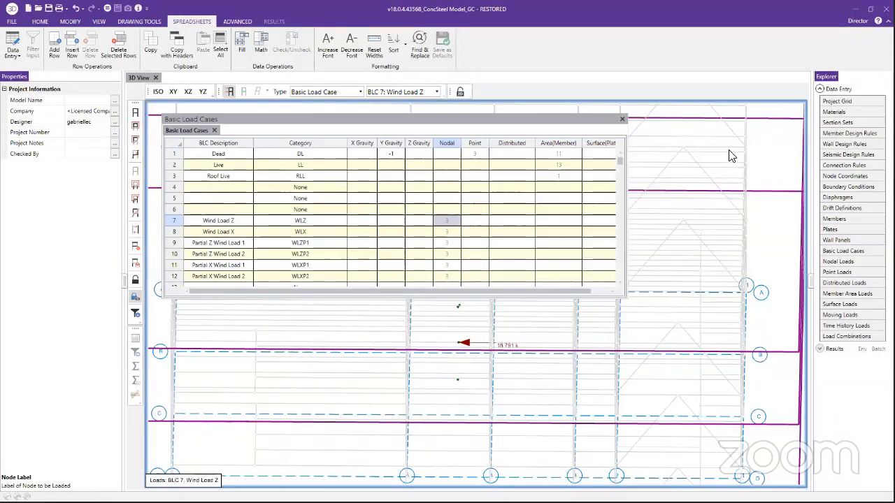
click(622, 119)
Step: Unlock all elements to restore the full model display and show the basic load case BLC 8: Wind Load X
scroll(474, 204, down, 2)
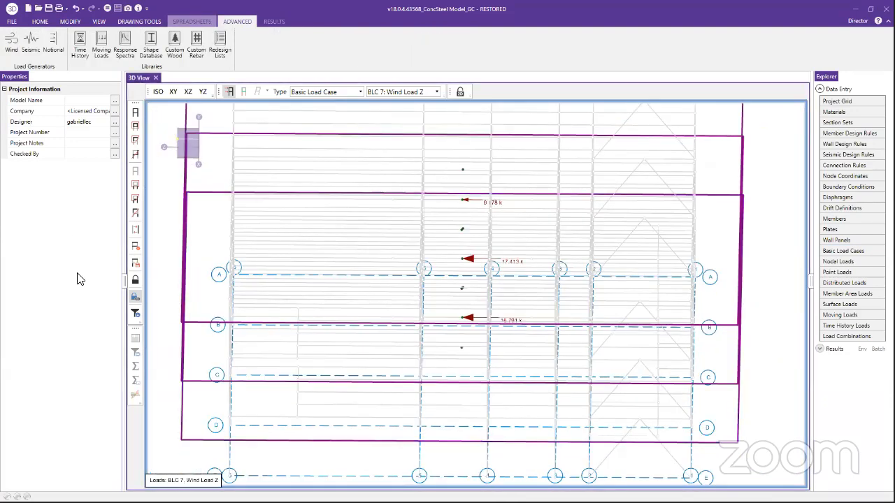
click(136, 298)
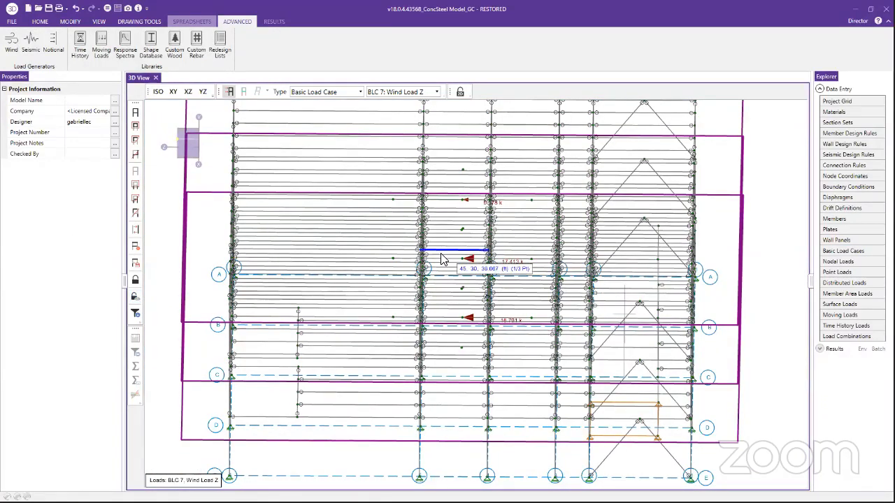
click(390, 91)
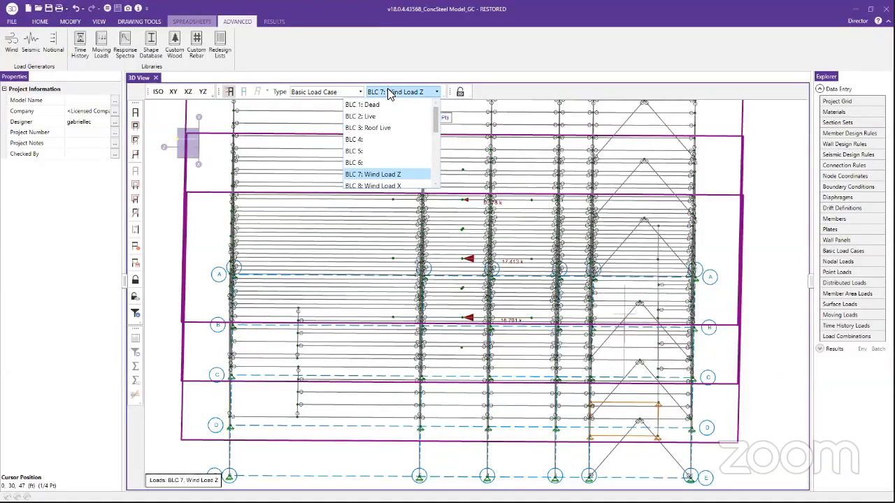
click(404, 184)
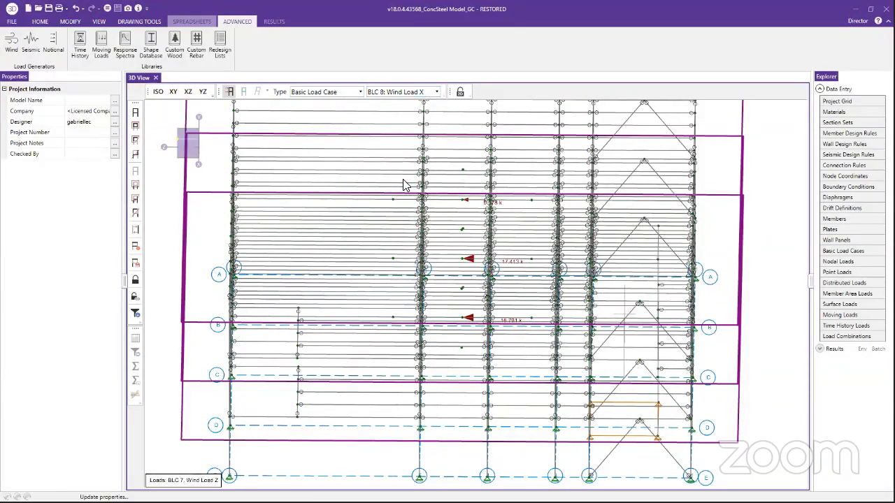
Step: Display the partial wind load cases BLC 9: Partial Z Wind Load 1 and BLC 11: Partial X Wind Load 1 and inspect their diaphragm loads
click(405, 91)
scroll(397, 162, down, 1)
click(391, 152)
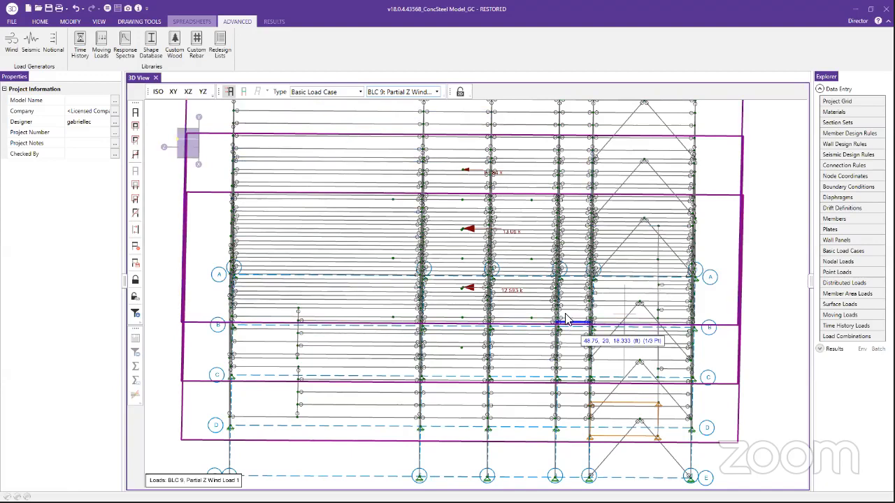
scroll(492, 260, down, 2)
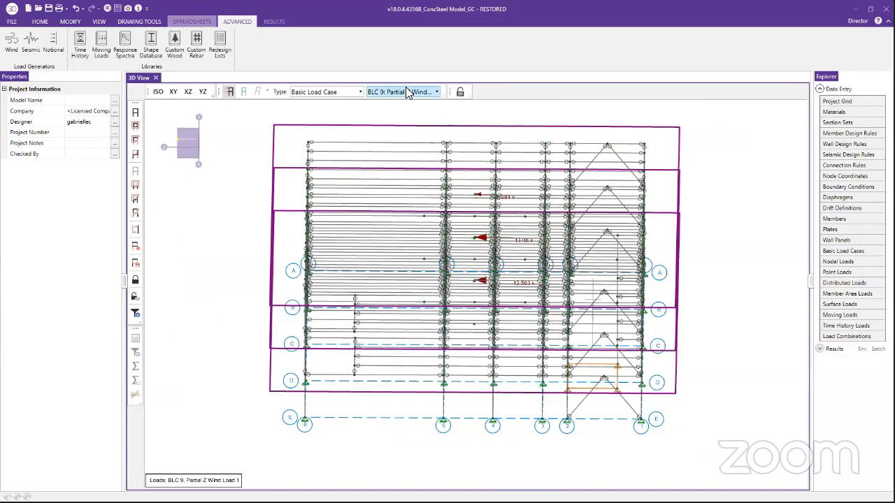
click(405, 92)
click(411, 176)
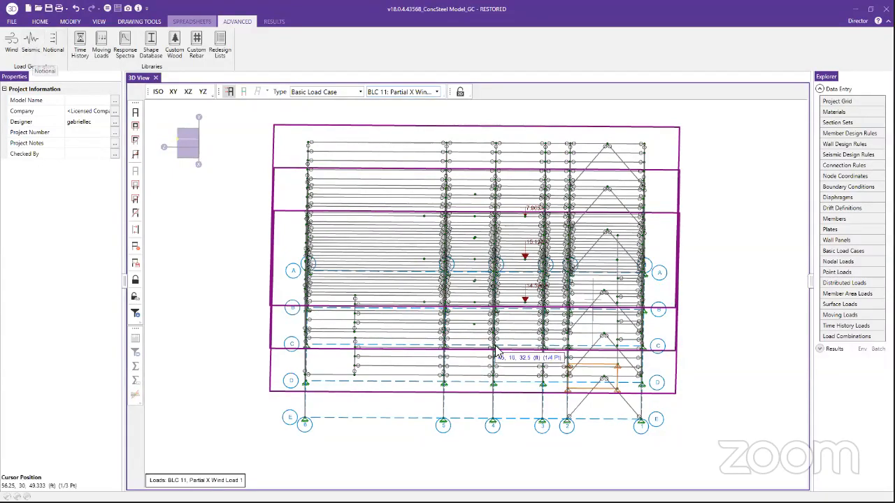
scroll(529, 273, up, 2)
scroll(530, 275, up, 1)
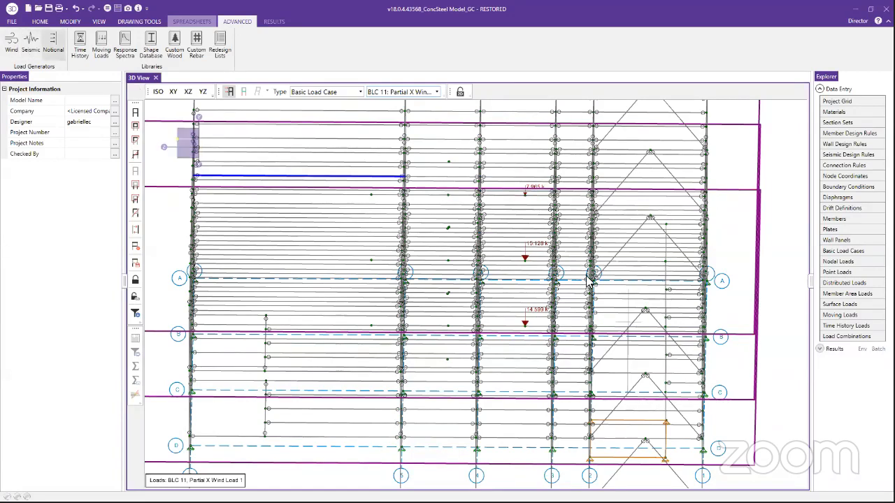
scroll(156, 140, down, 2)
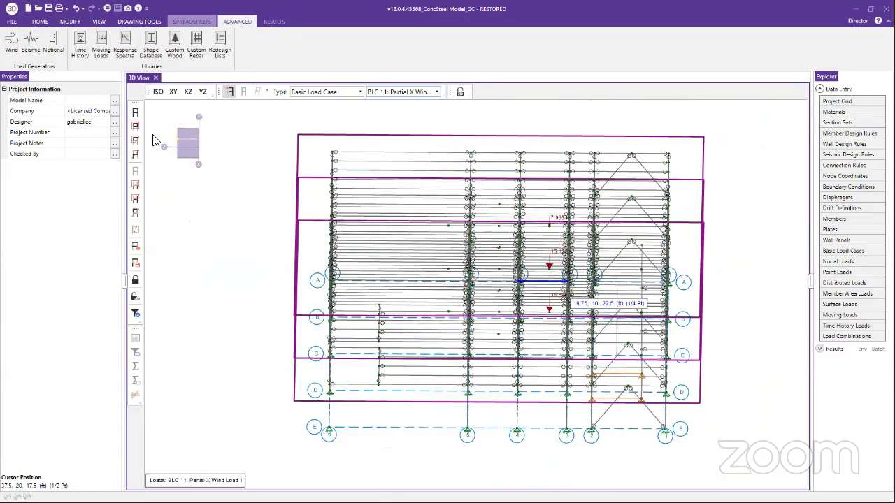
Step: Start the seismic load generator, keep Deflection 1 as the seismic weight load combination, and set the code to ASCE 7-16
click(30, 44)
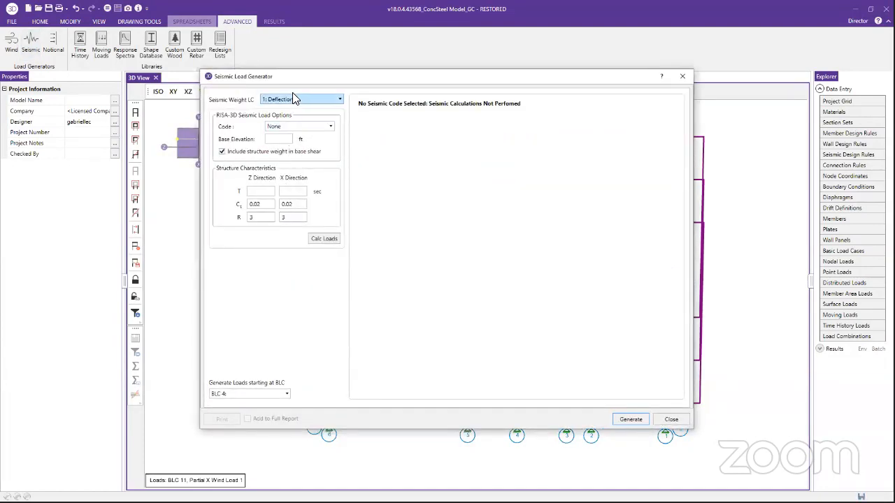
click(301, 101)
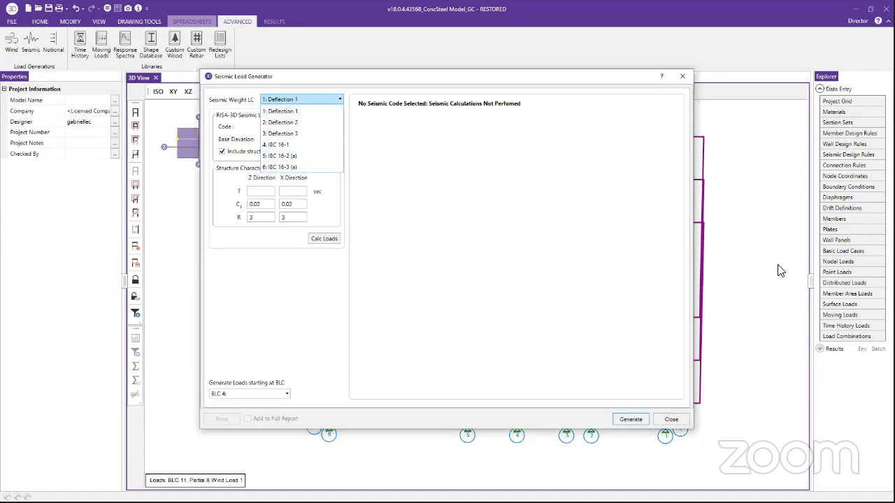
click(290, 101)
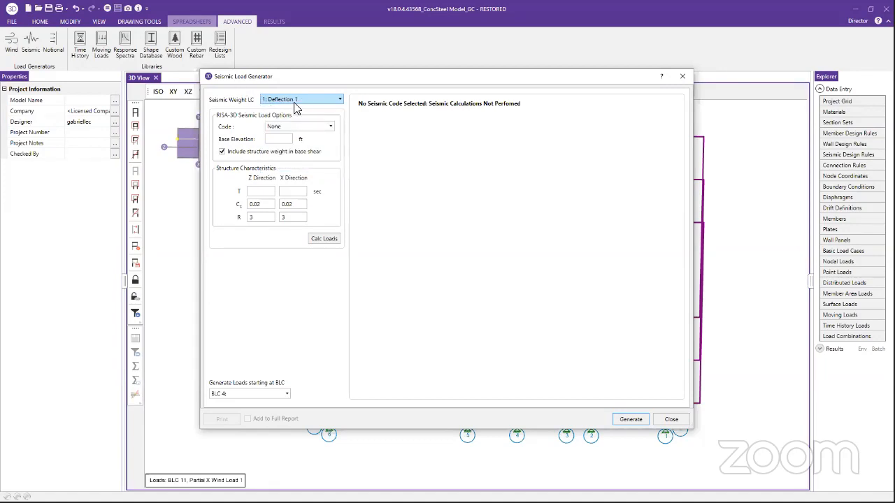
click(304, 125)
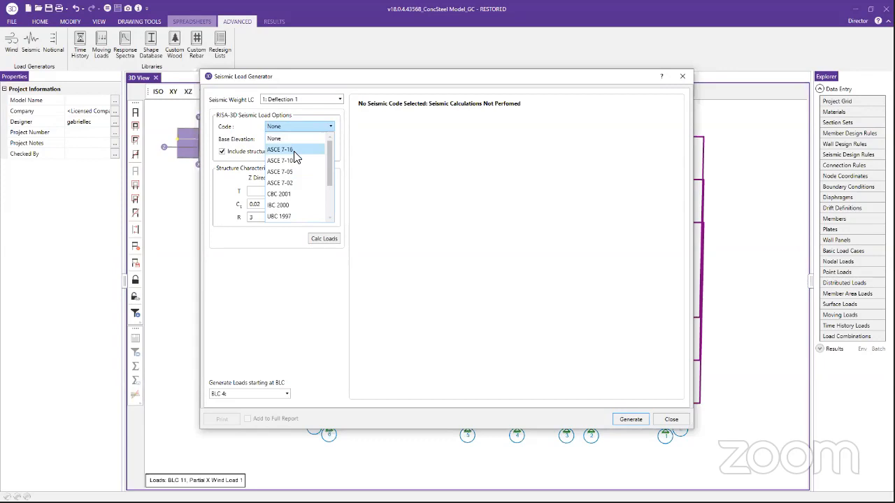
click(299, 148)
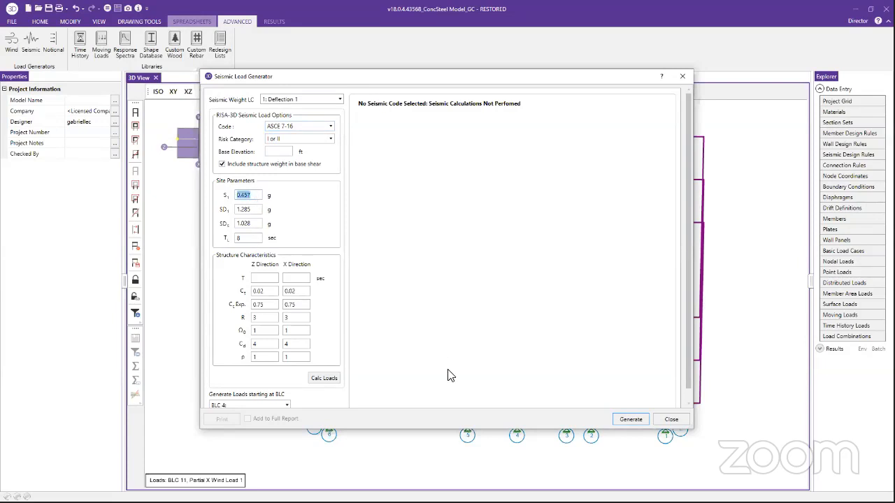
Step: Switch to the OSHPD Seismic Design Maps site in Chrome and look up the seismic values for the project address
key(alt+Tab)
key(alt+Tab)
key(alt+Tab)
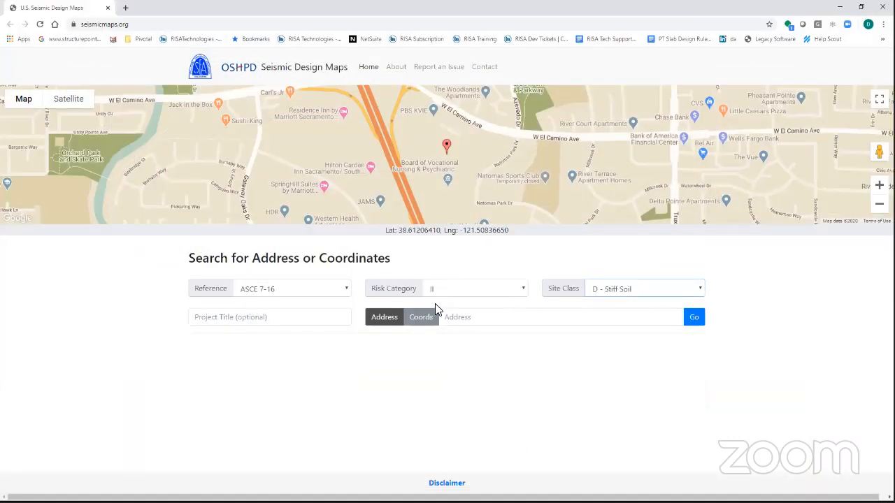
click(501, 320)
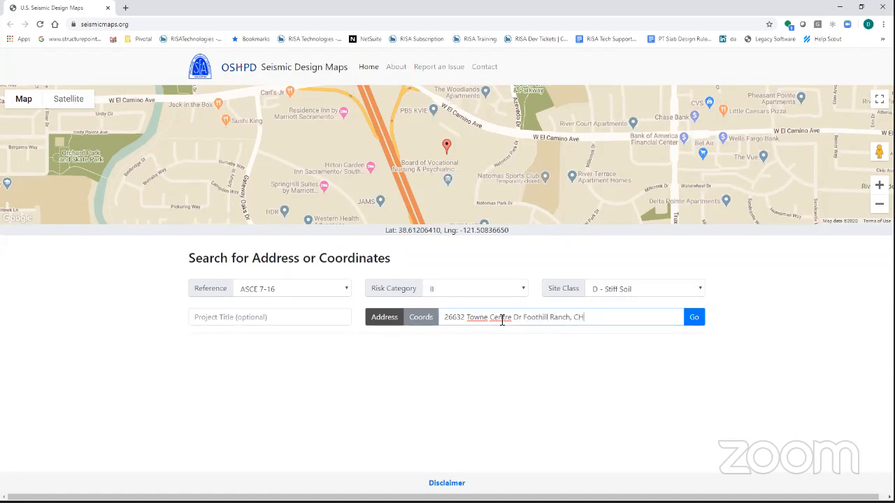
text(A)
key(Return)
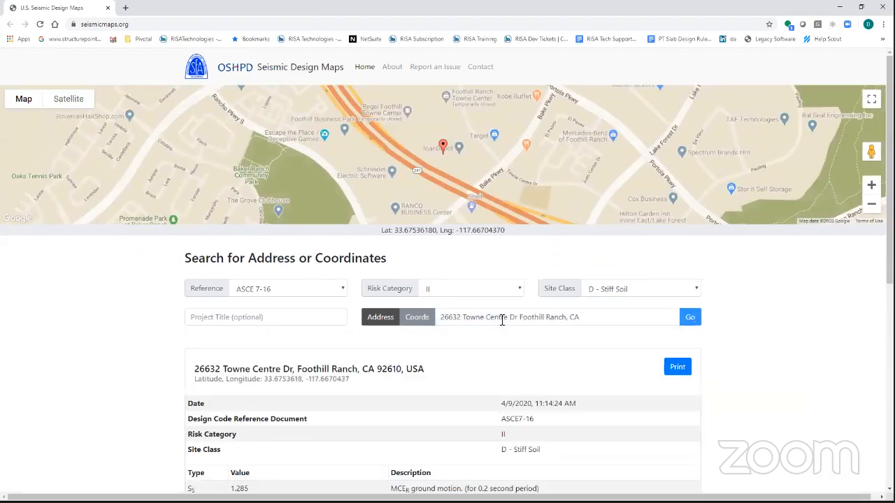
Step: Change the site class to D - Default (See Section 11.4.3), rerun the lookup, and review the seismic design values
click(637, 289)
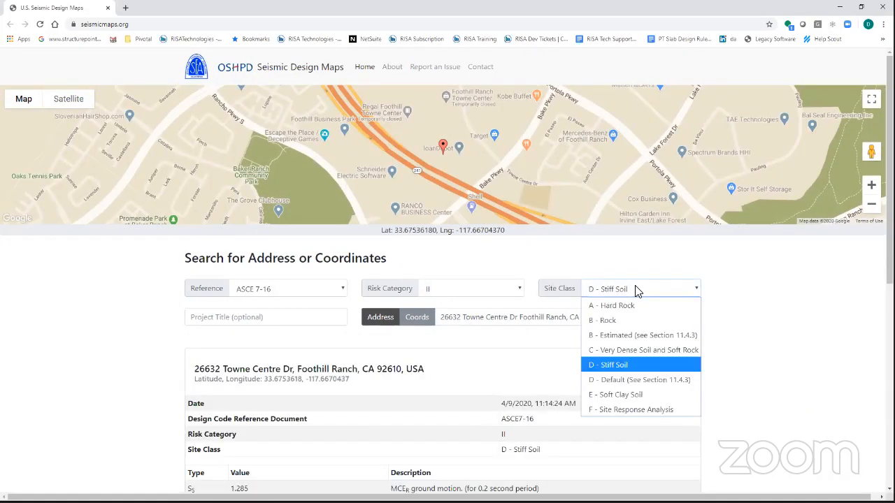
click(646, 377)
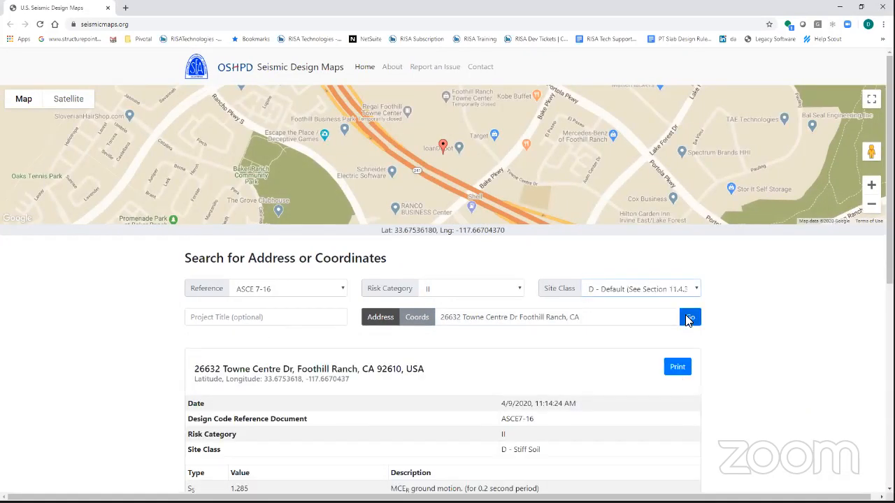
scroll(436, 292, down, 3)
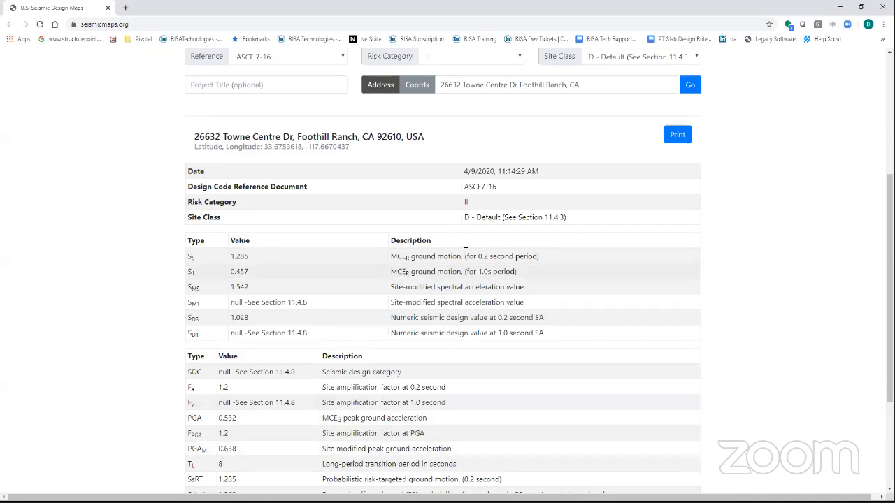
scroll(222, 451, up, 3)
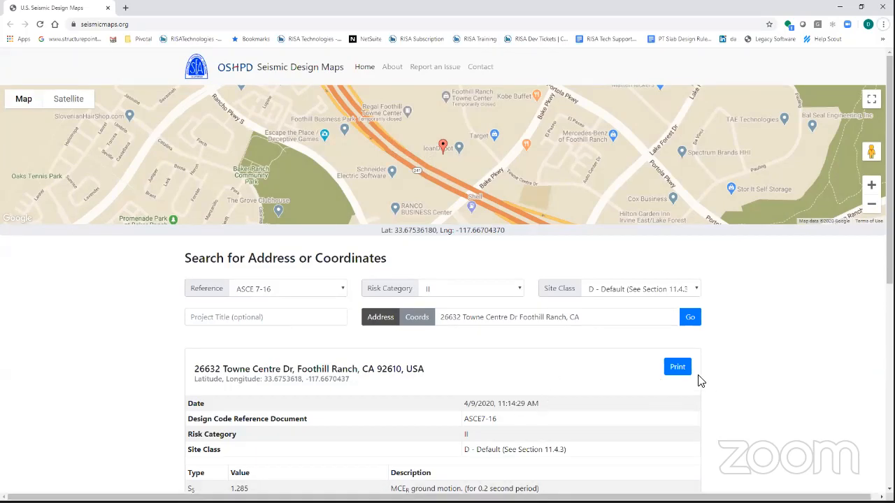
scroll(725, 352, down, 1)
Step: Return to RISA-3D, keep the site parameters S1 0.457, SD1 1.285, SDS 1.028 and TL 8, and calculate the seismic loads
key(alt+Tab)
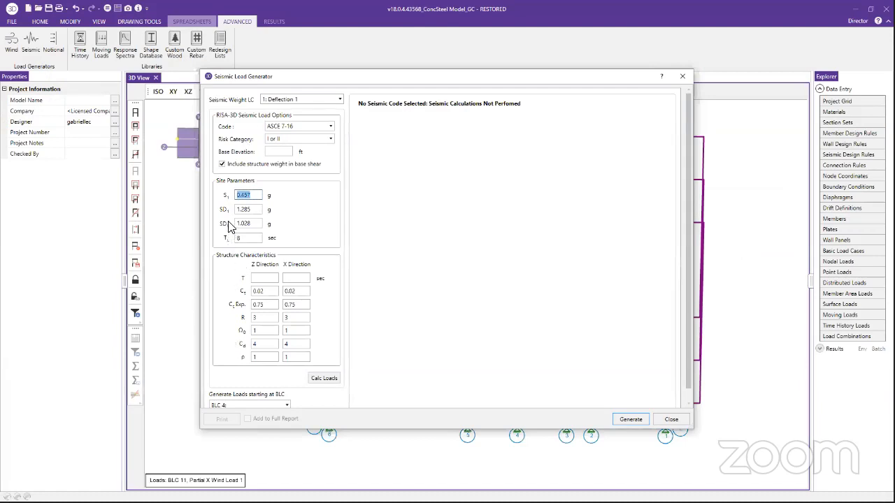
click(255, 209)
click(255, 224)
click(257, 239)
scroll(305, 341, down, 1)
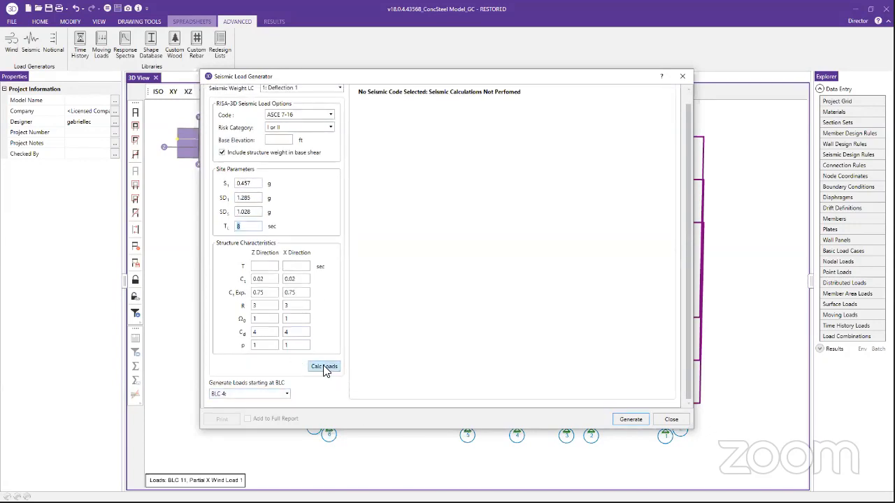
click(325, 367)
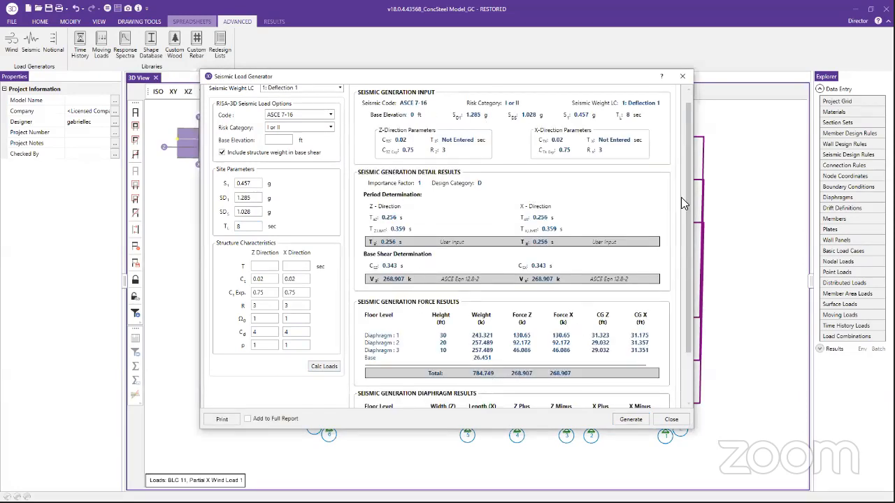
Step: Review the seismic force and diaphragm results, and generate the seismic loads starting at BLC 13
mouse_move(685, 189)
mouse_down()
mouse_move(687, 266)
mouse_move(683, 181)
mouse_up()
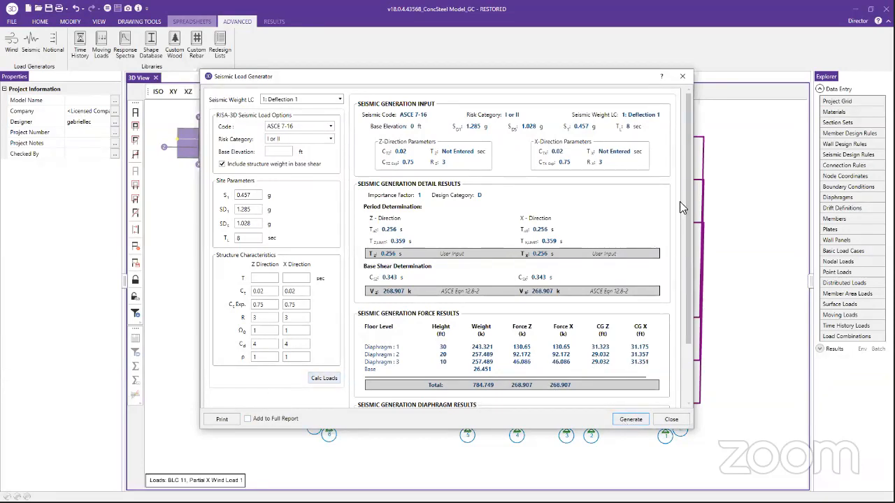
drag(687, 196, 691, 274)
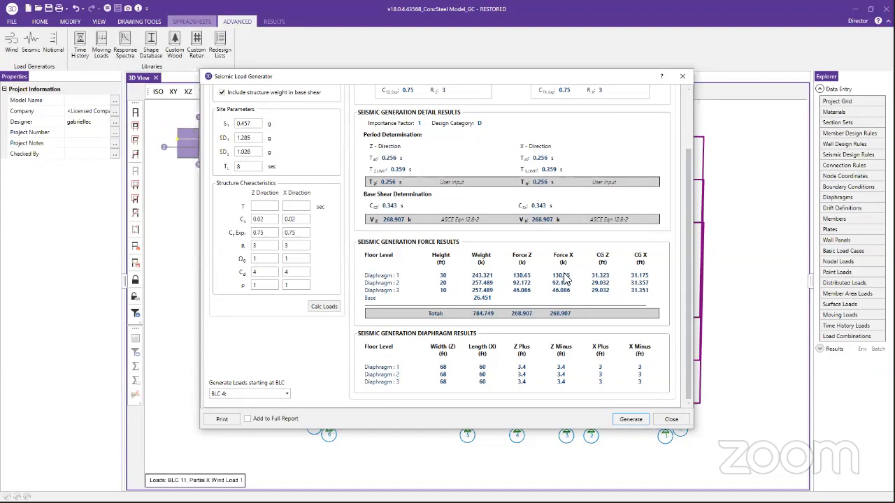
click(249, 394)
scroll(252, 444, down, 2)
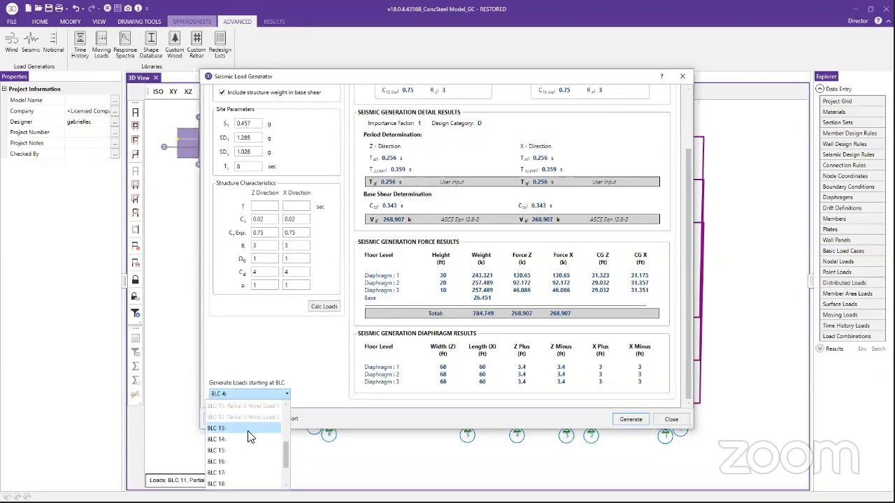
click(237, 451)
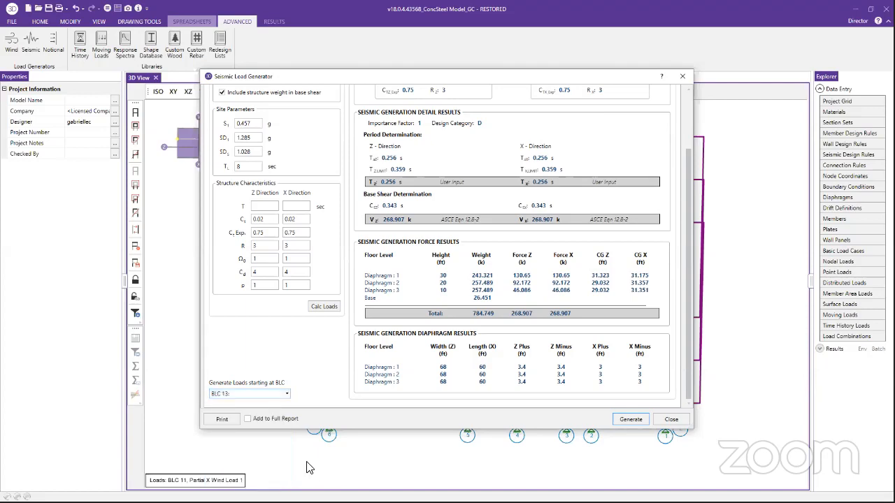
click(618, 423)
Step: Review the earthquake load cases in the Basic Load Cases and the nodal loads of BLC 15, and close both spreadsheets
click(844, 251)
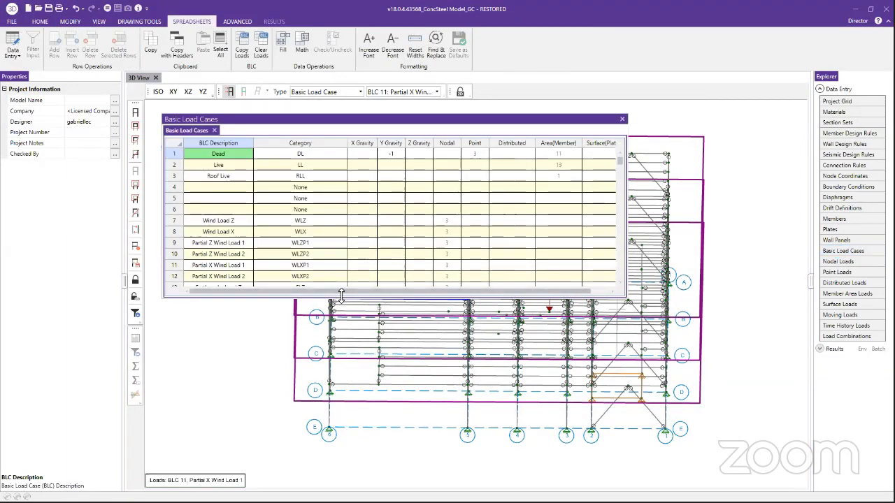
drag(341, 297, 353, 428)
drag(216, 312, 441, 342)
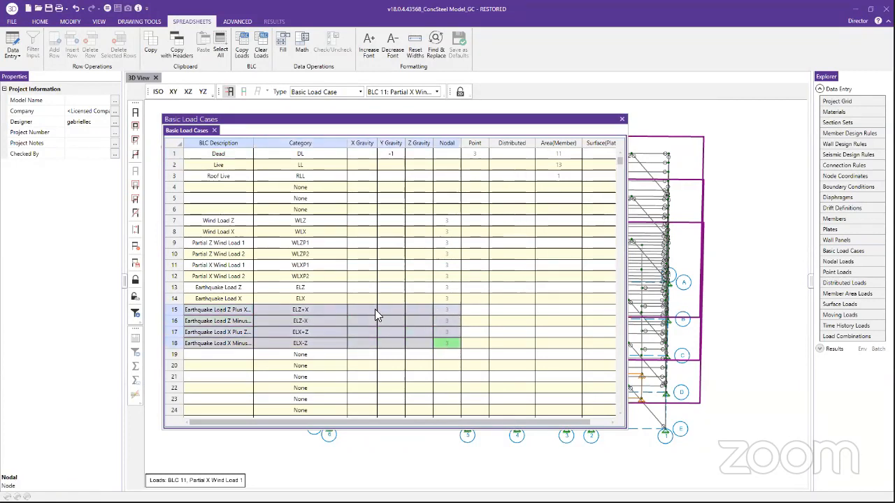
double_click(448, 309)
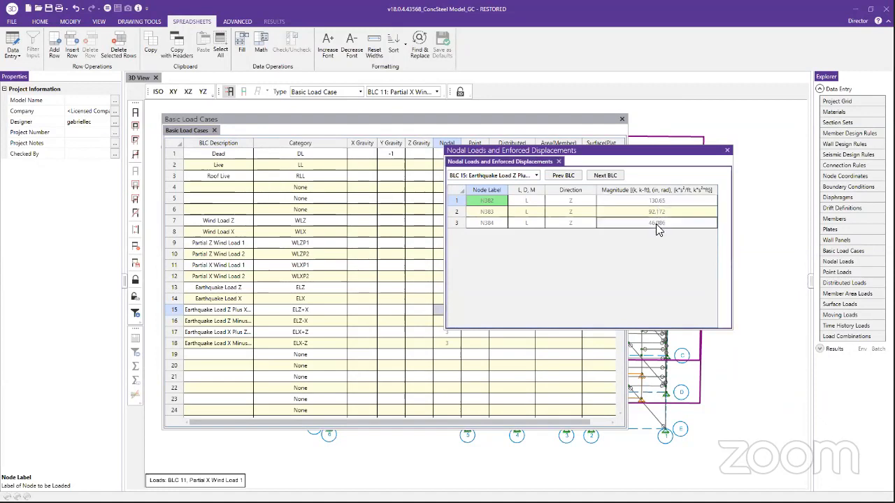
click(741, 225)
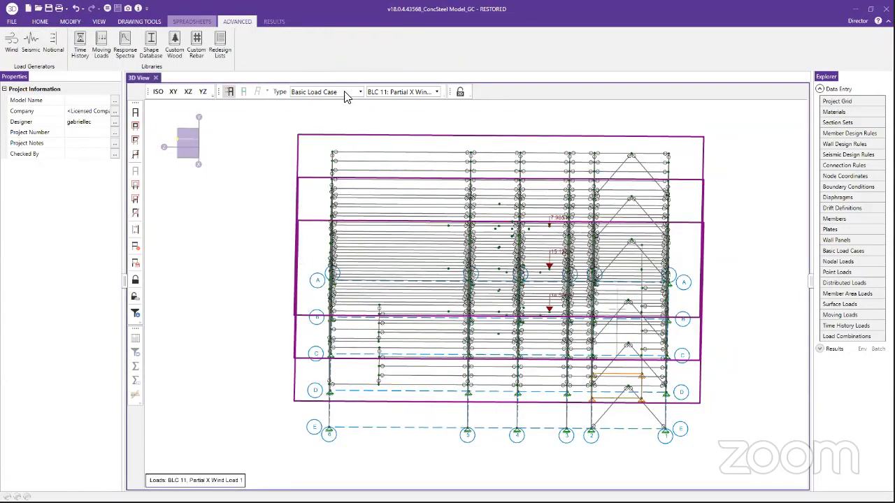
Step: Open the Basic Load Cases and Load Combinations spreadsheets together and compare the load categories with the BLC entry of Deflection 1
click(864, 251)
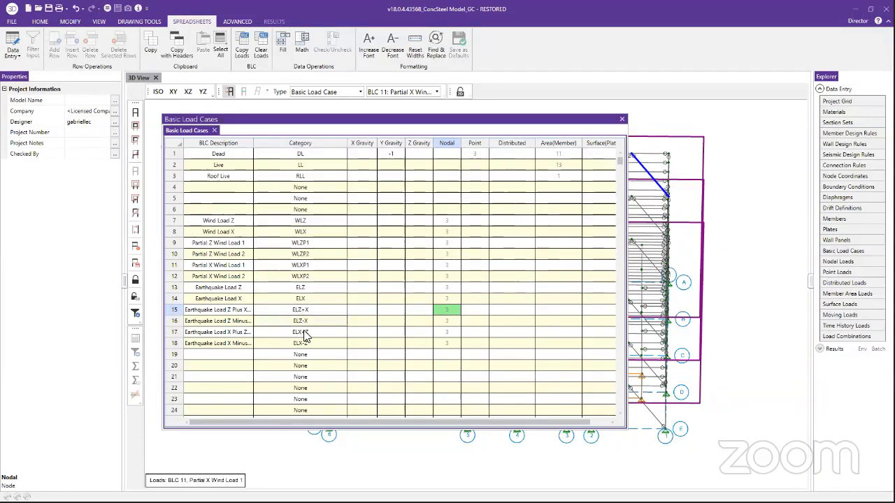
click(846, 336)
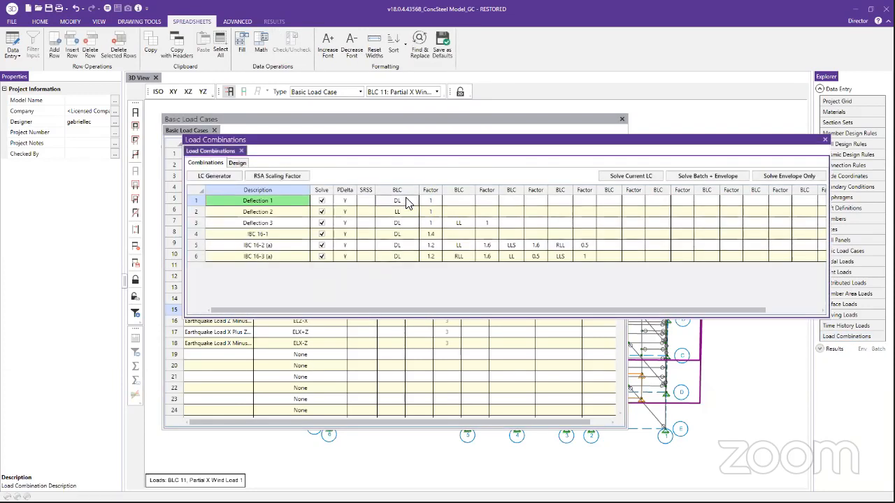
click(397, 202)
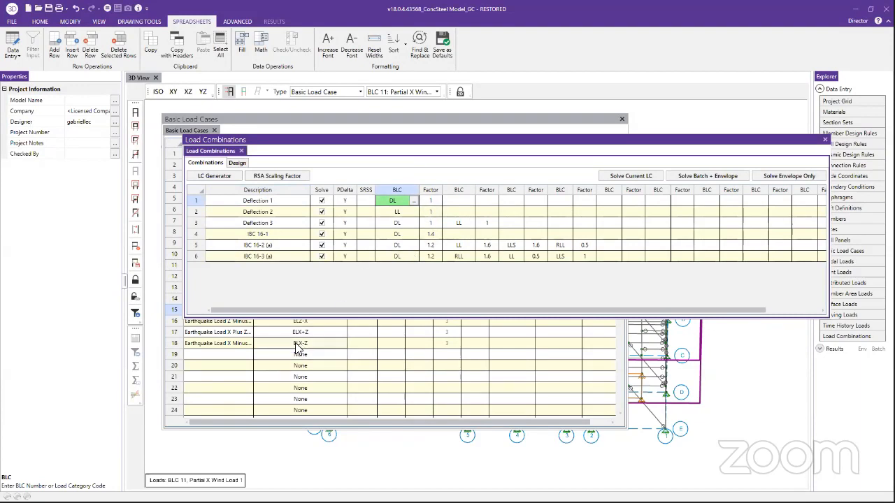
Step: Close the Basic Load Cases, Nodal Loads and Hot Rolled Steel Section Sets spreadsheets, keeping only Load Combinations open
drag(374, 144, 549, 213)
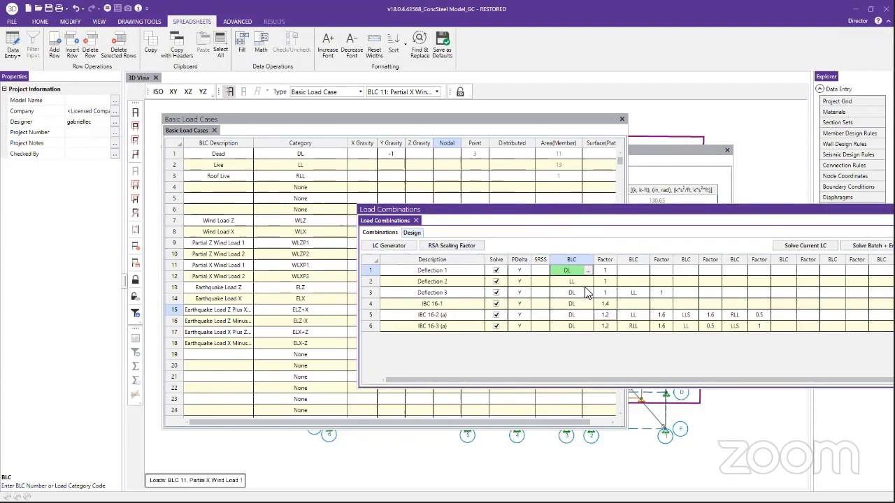
click(620, 122)
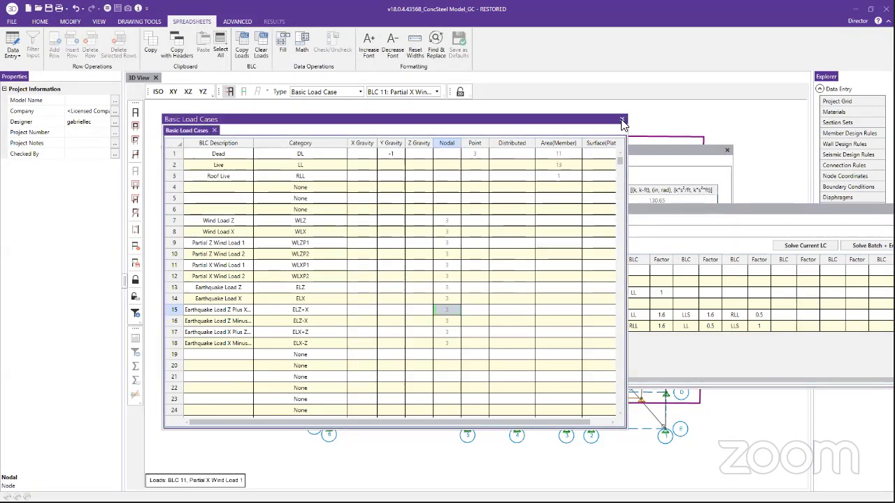
click(621, 120)
click(724, 165)
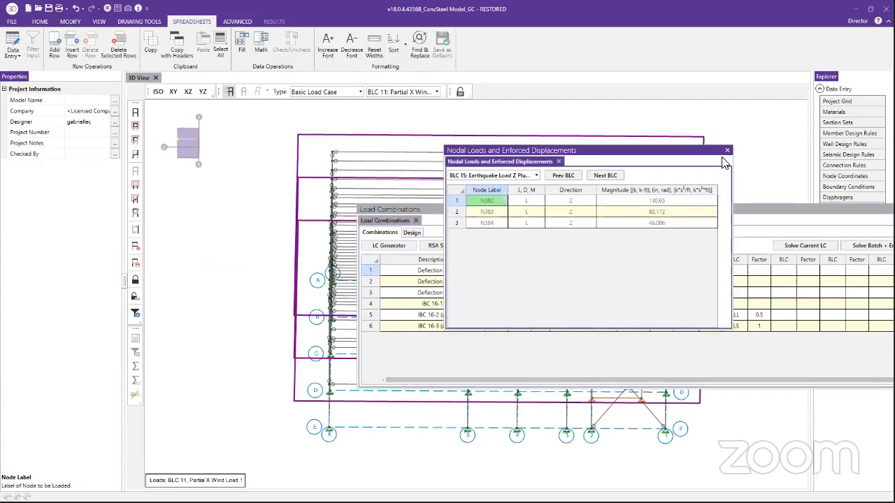
click(727, 150)
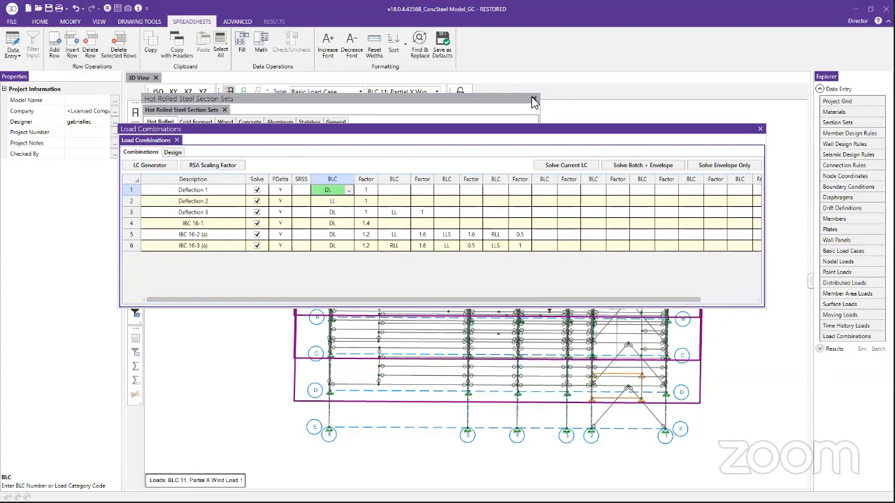
click(532, 102)
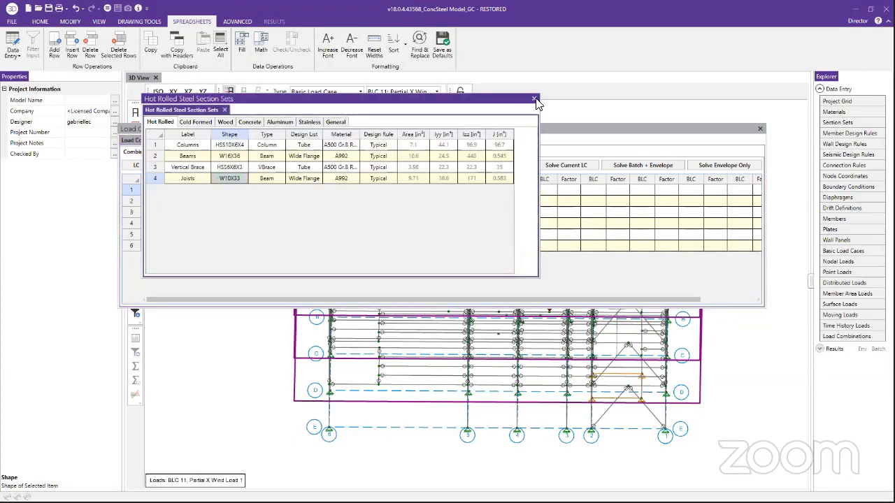
click(535, 99)
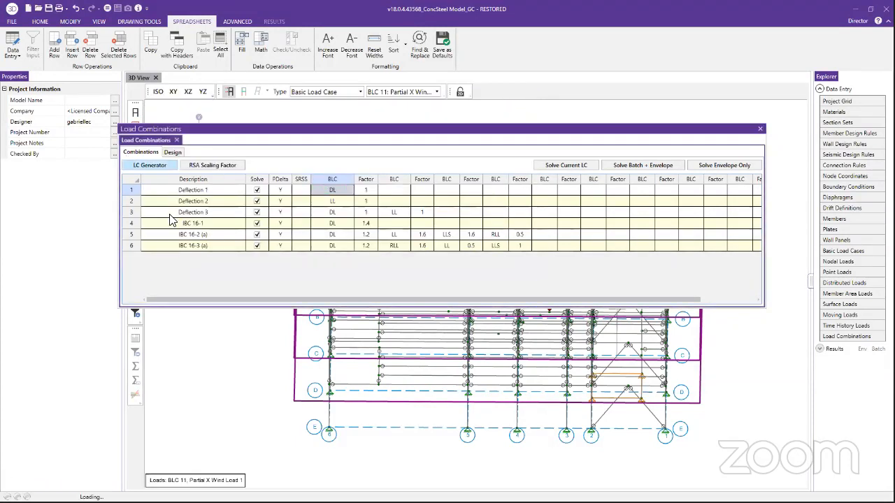
Step: Generate the 2018 IBC Strength wind load combinations with the X and Z w/Ecc, Quart option
click(150, 165)
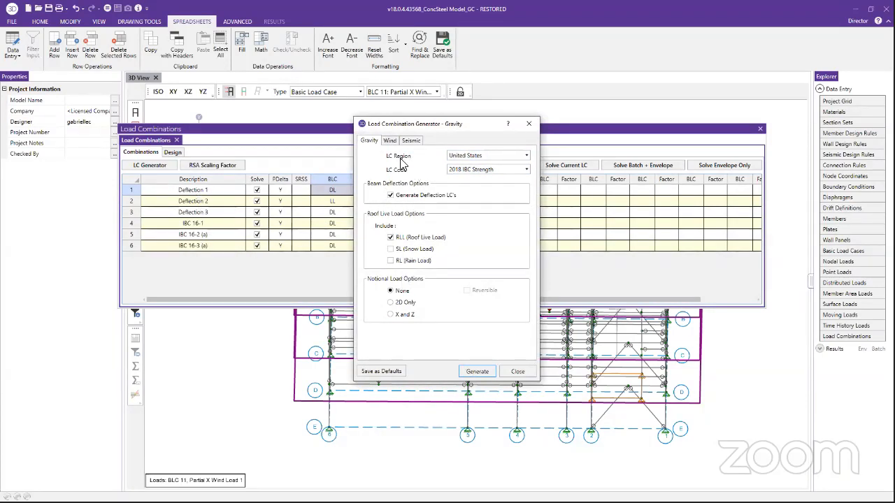
click(390, 140)
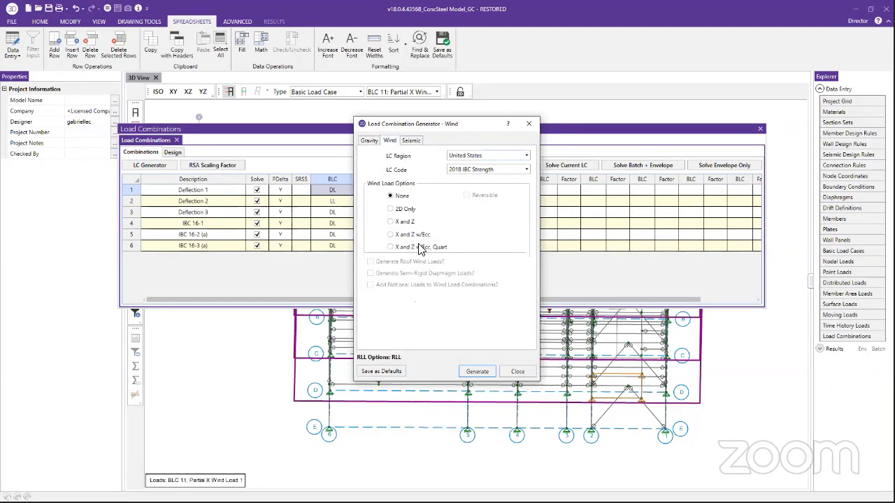
drag(480, 126, 588, 121)
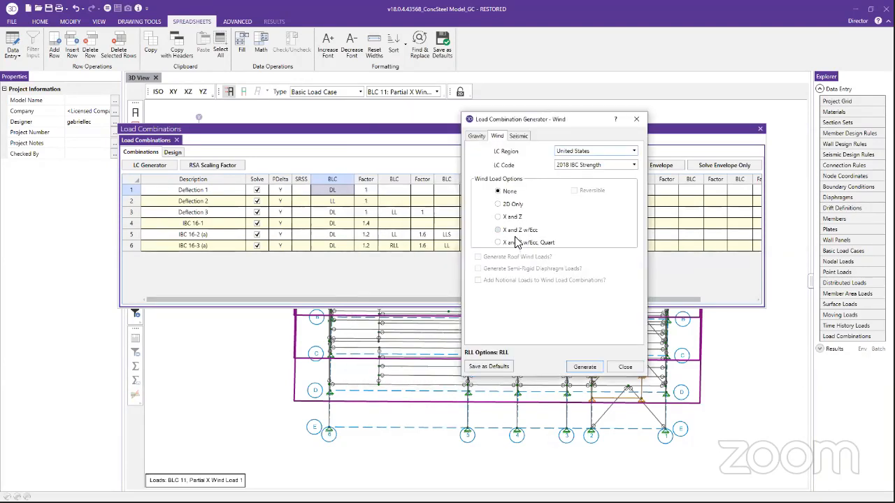
click(512, 217)
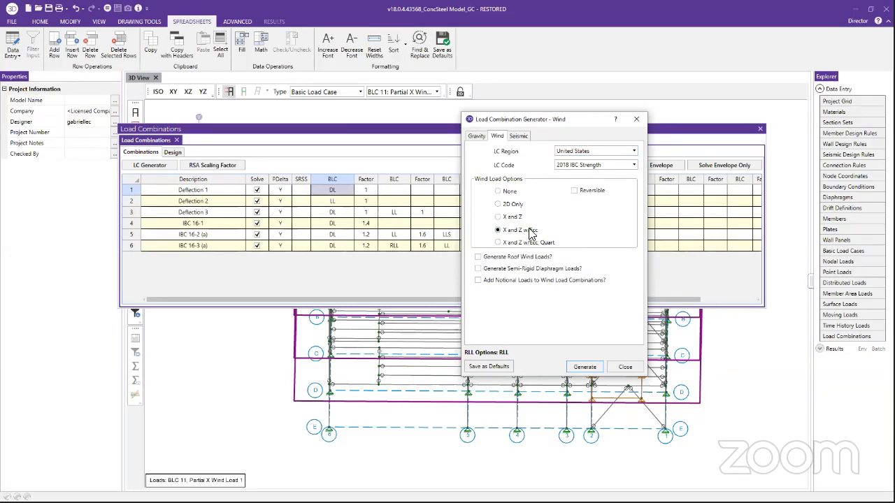
click(520, 243)
click(580, 371)
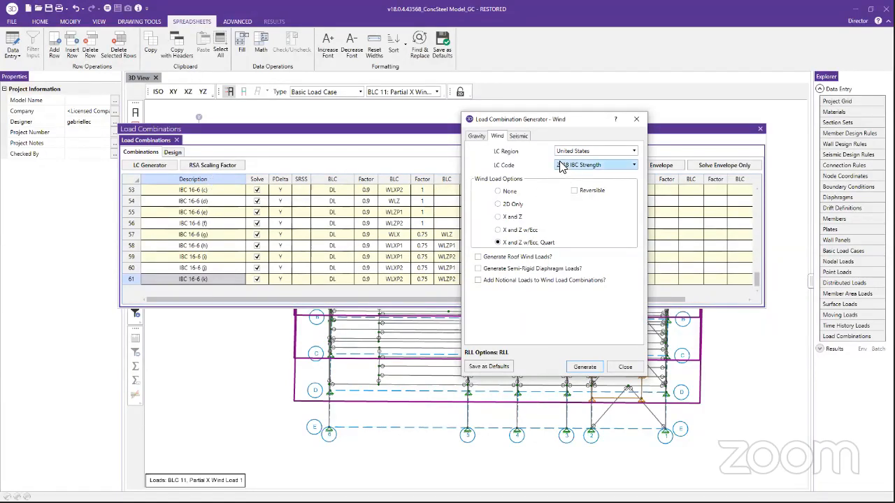
Step: Generate the 2018 IBC Strength seismic load combinations for X and Z w/Ecc, including ρ, Ev (vertical) and Non Ortho (100%+30%), and close the generator
click(518, 136)
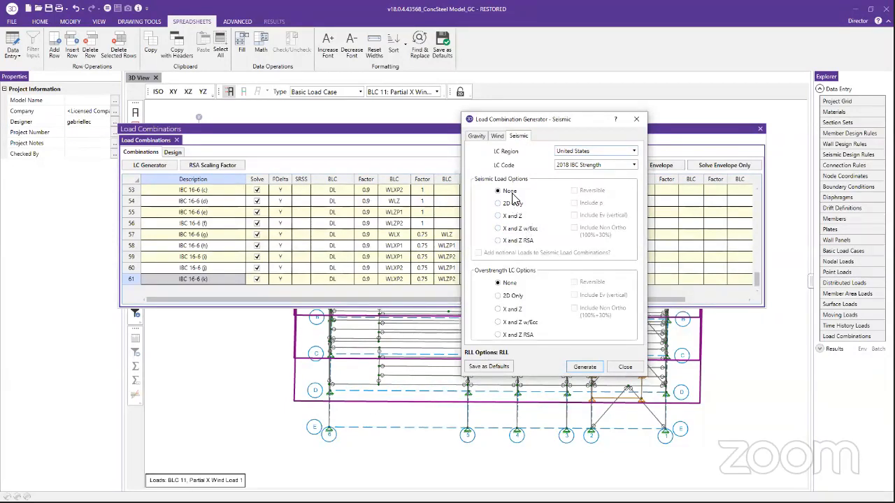
click(513, 229)
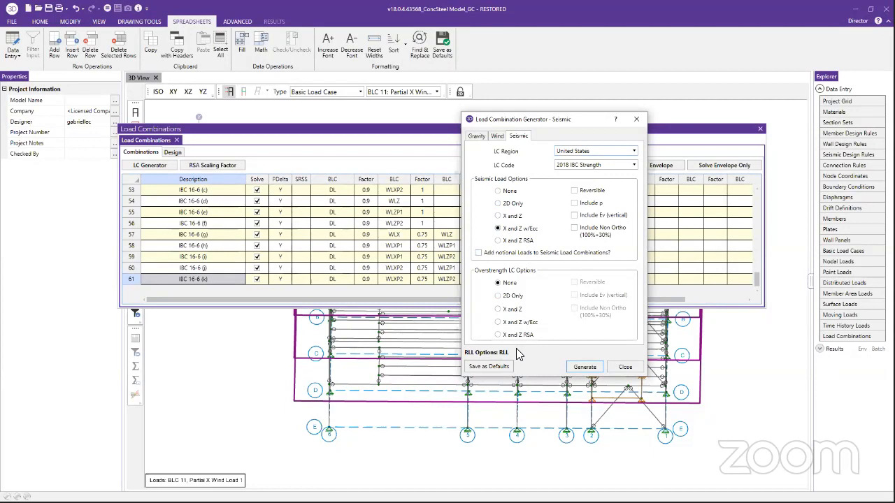
click(587, 217)
click(575, 230)
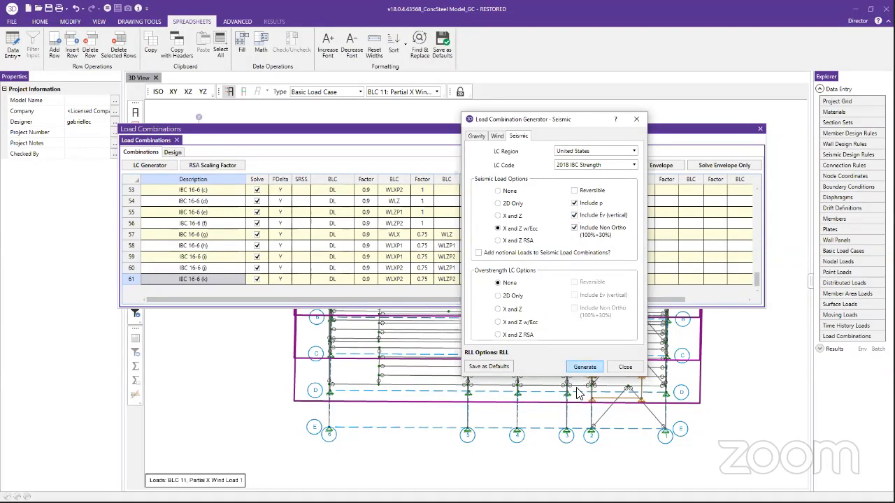
click(627, 368)
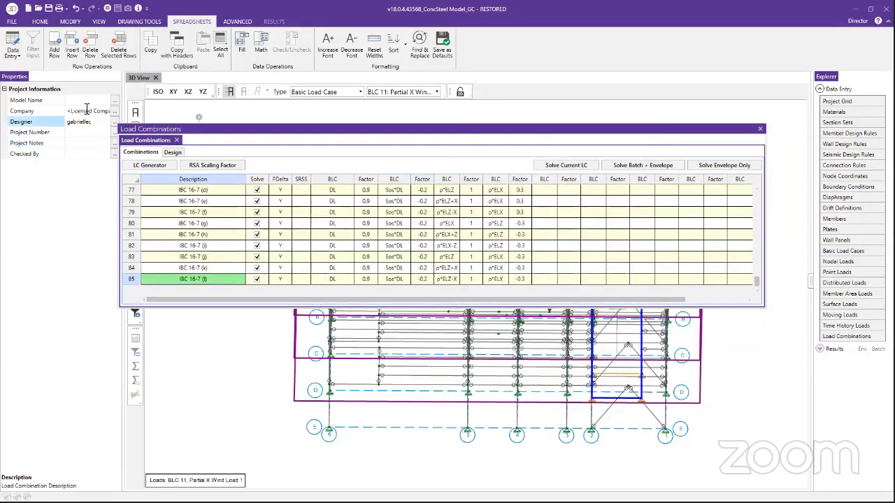
Step: Set the seismic redundancy factor ρ to 2 in both the Z and X directions in the model settings
click(42, 22)
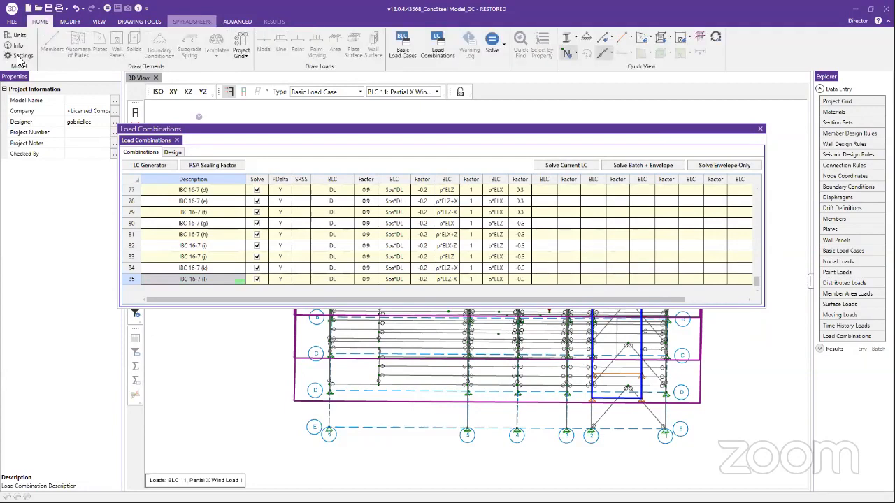
click(20, 55)
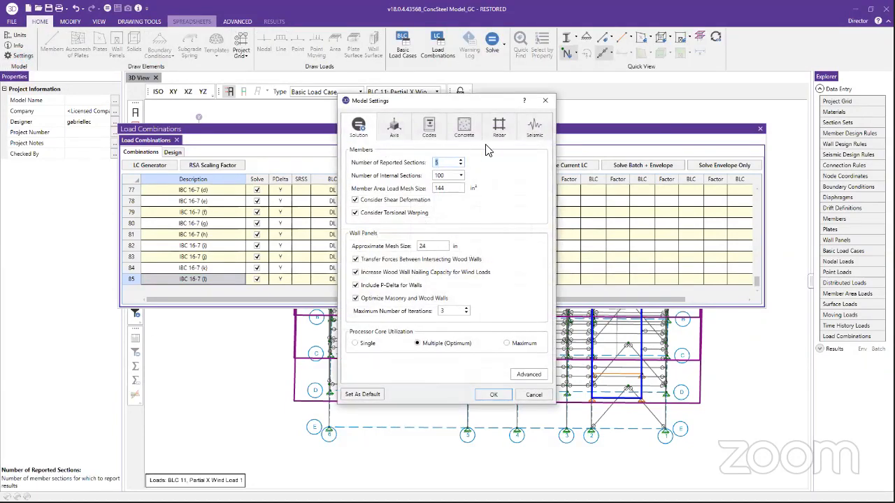
click(535, 127)
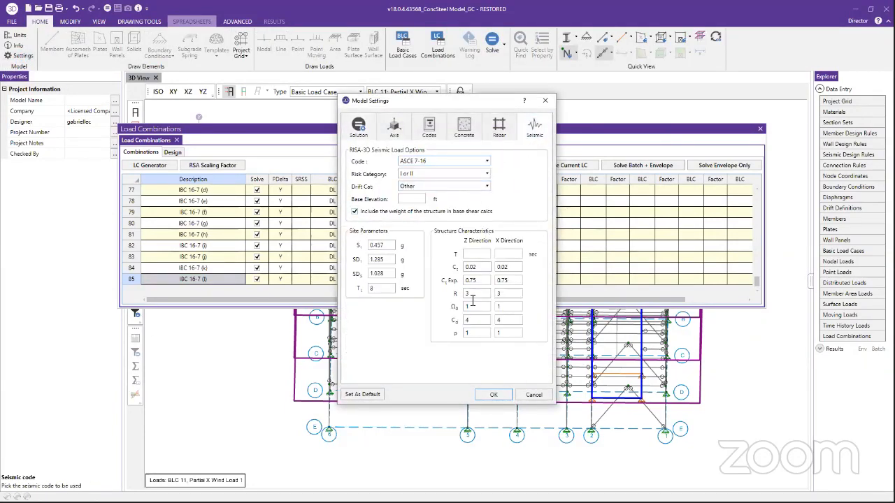
click(478, 333)
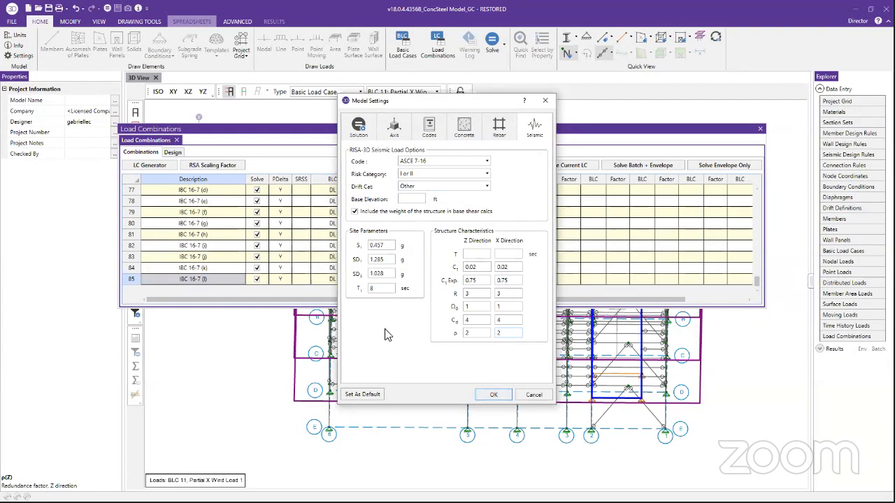
click(495, 395)
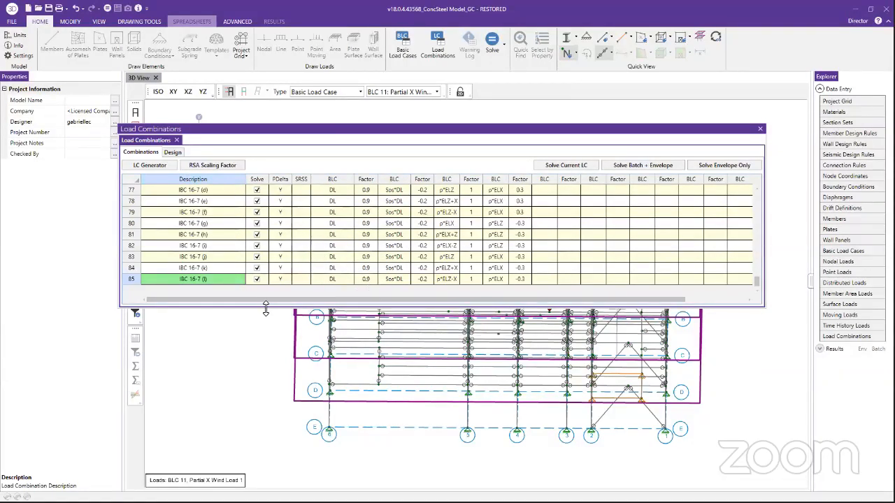
Step: Enlarge the Load Combinations spreadsheet and exclude wind combinations 18 to 61 from the solution by filling their Solve cells with a blank value
drag(265, 308, 269, 442)
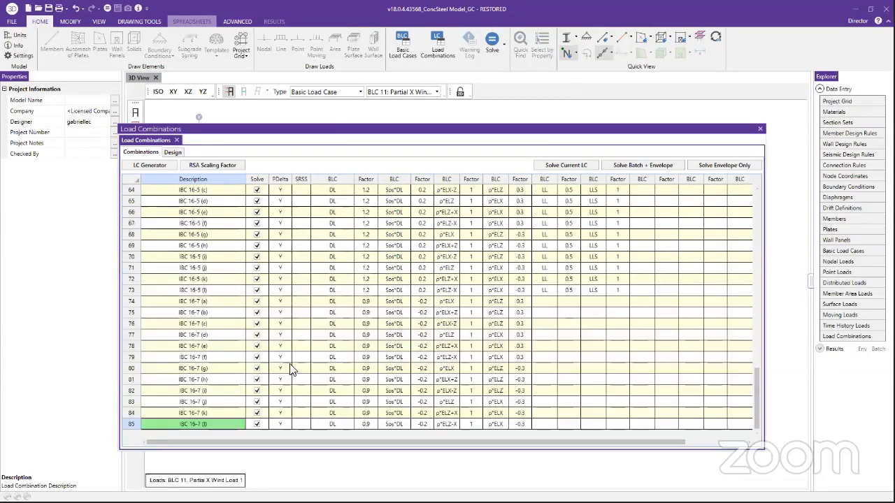
scroll(381, 312, up, 5)
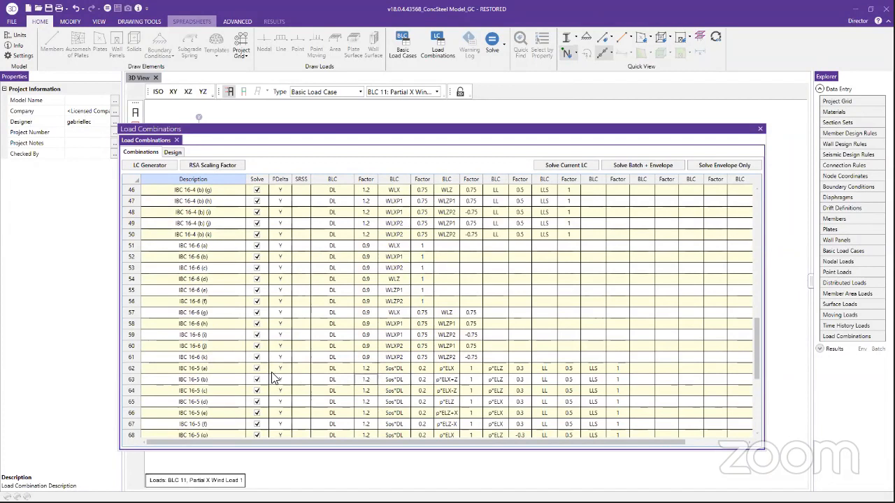
drag(263, 361, 258, 384)
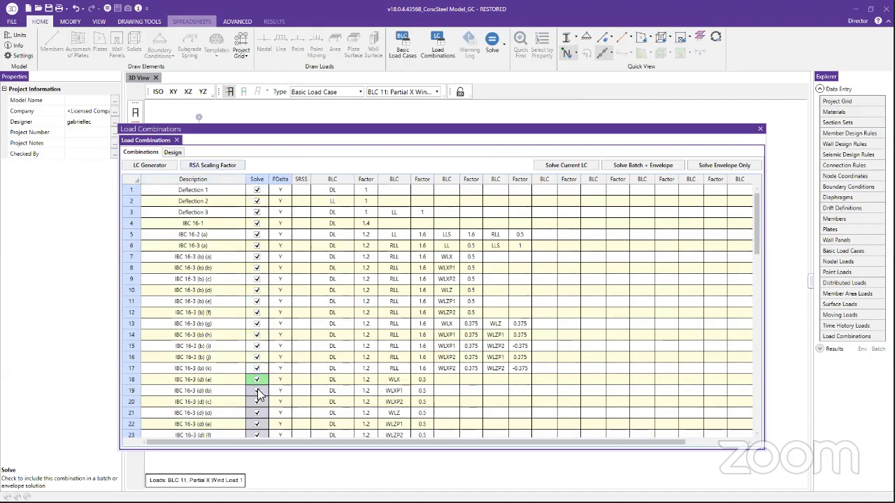
right_click(263, 397)
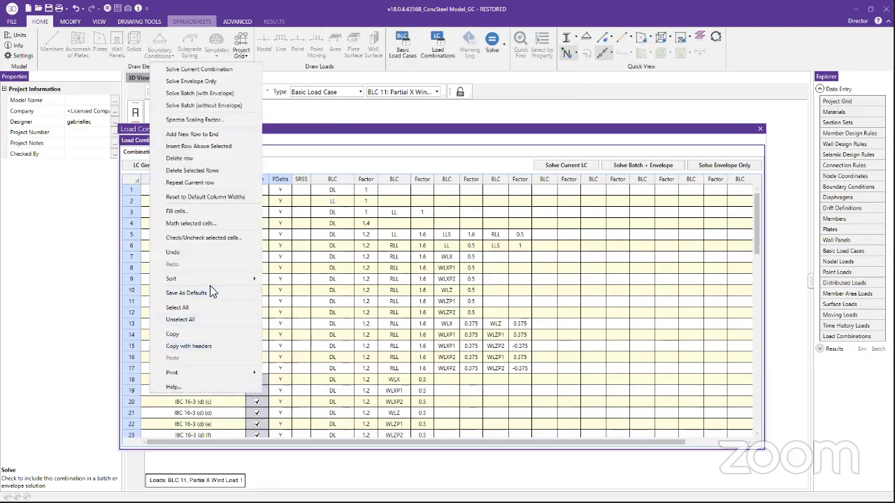
click(208, 211)
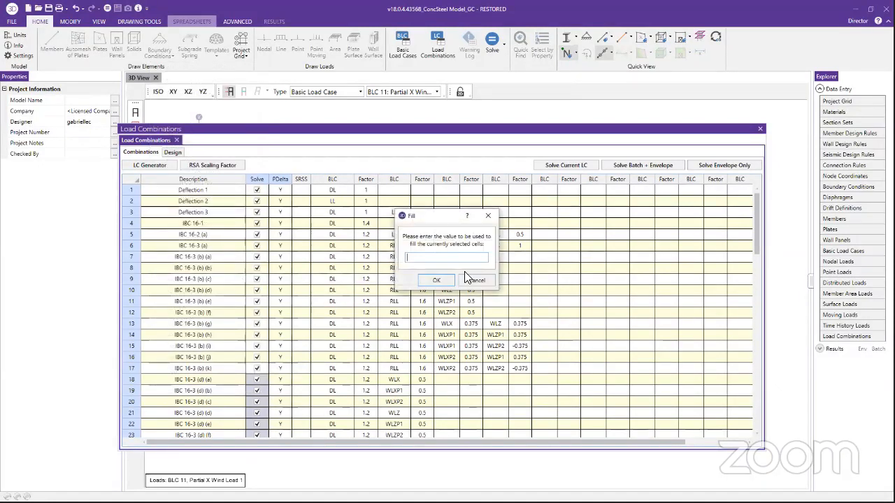
click(427, 280)
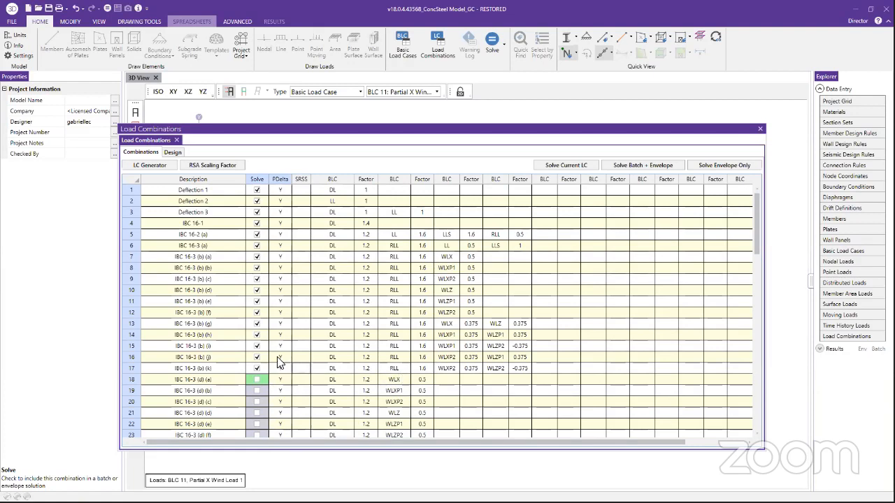
Step: Exclude the wind combinations IBC 16-3 (b) (a) to (k), rows 7 to 17, from the solution by blank-filling their Solve cells
drag(258, 369, 267, 258)
right_click(262, 269)
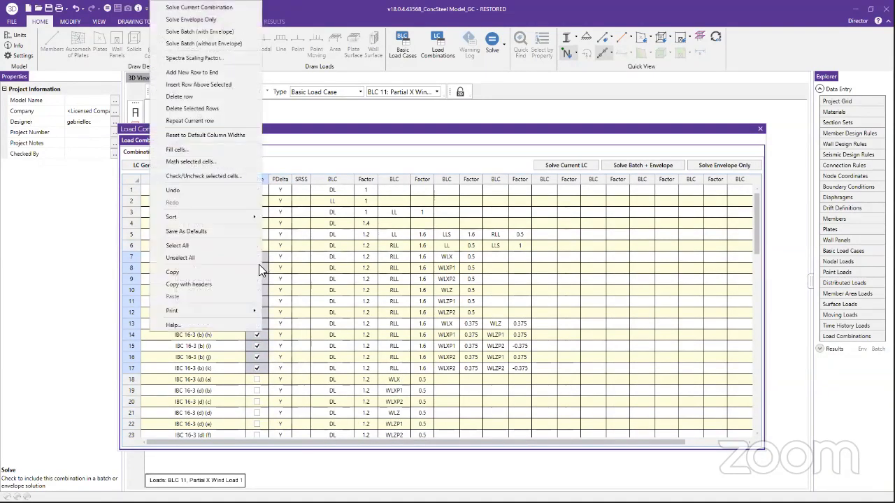
click(211, 148)
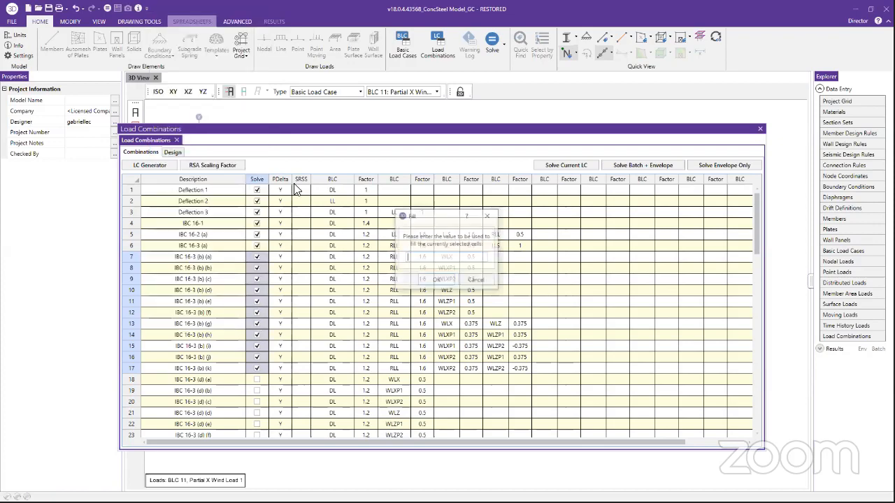
click(438, 279)
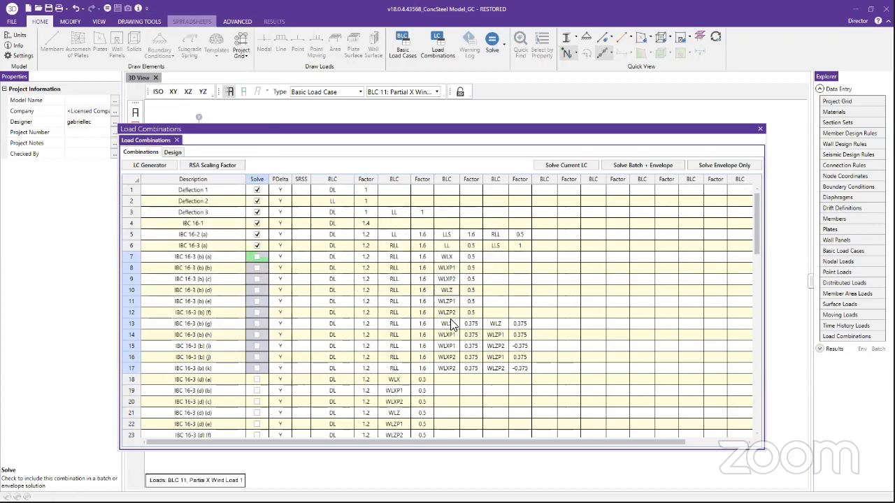
Step: Check the remaining seismic combinations, run a batch and envelope solution, and close the Envelope Node Reactions and Load Combinations spreadsheets
scroll(446, 315, down, 7)
scroll(444, 353, down, 10)
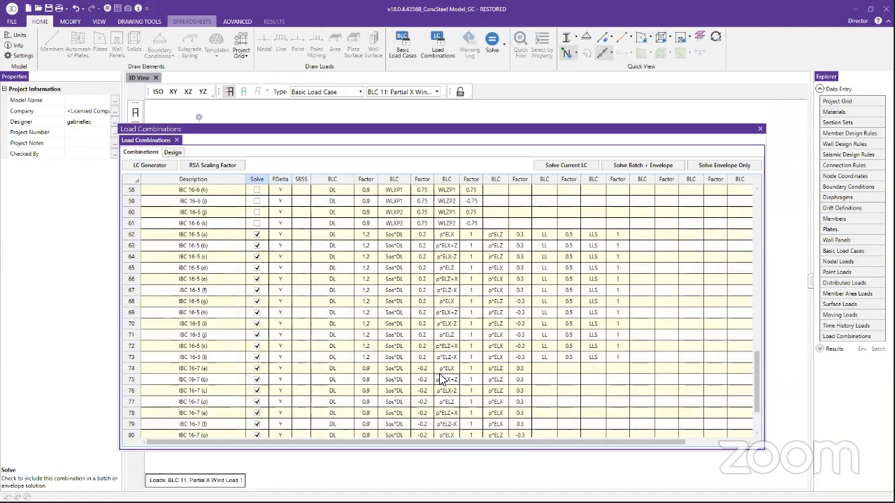
scroll(447, 385, down, 4)
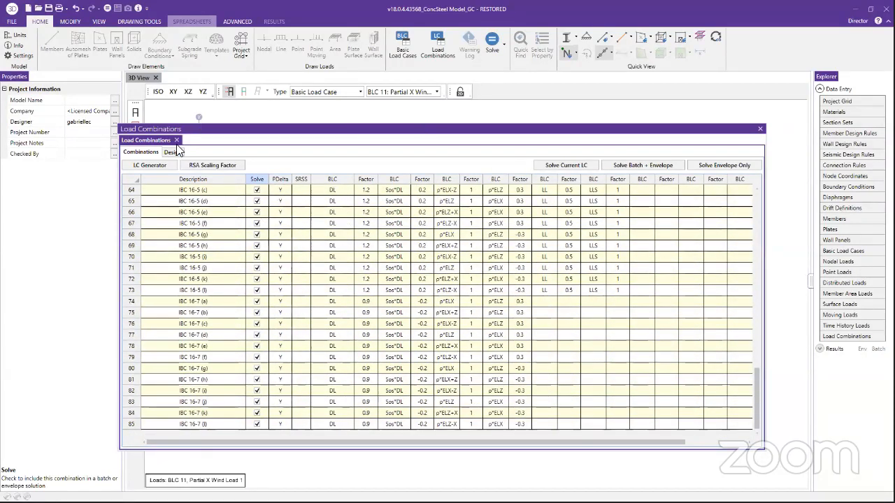
click(652, 165)
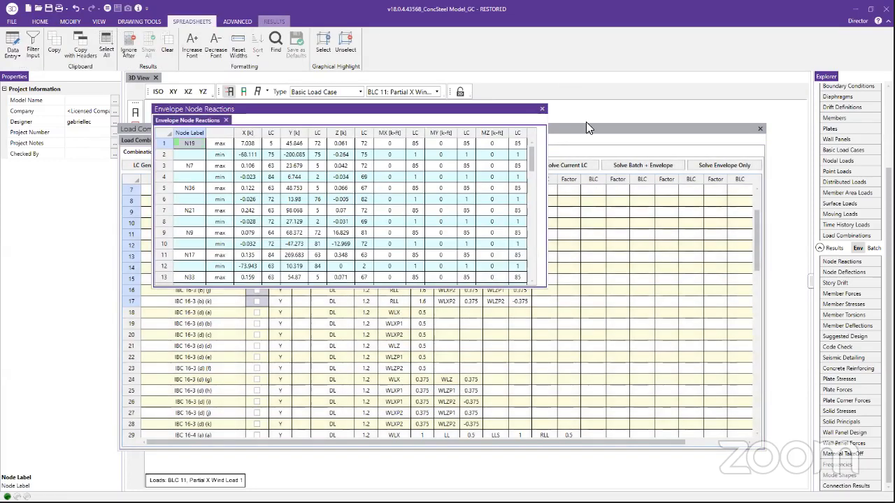
click(542, 109)
click(761, 128)
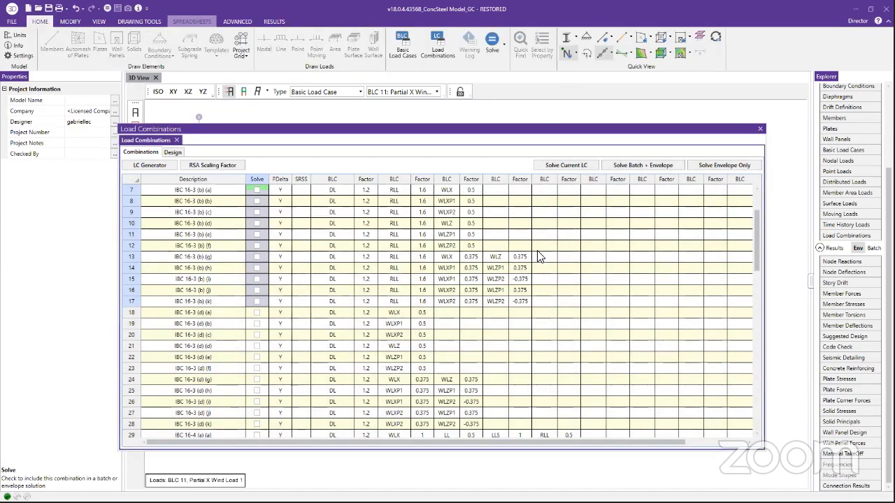
Step: Turn the solved building model to an oblique 3D view that shows the separate floor diaphragms and the frames
scroll(291, 266, down, 2)
scroll(301, 260, up, 1)
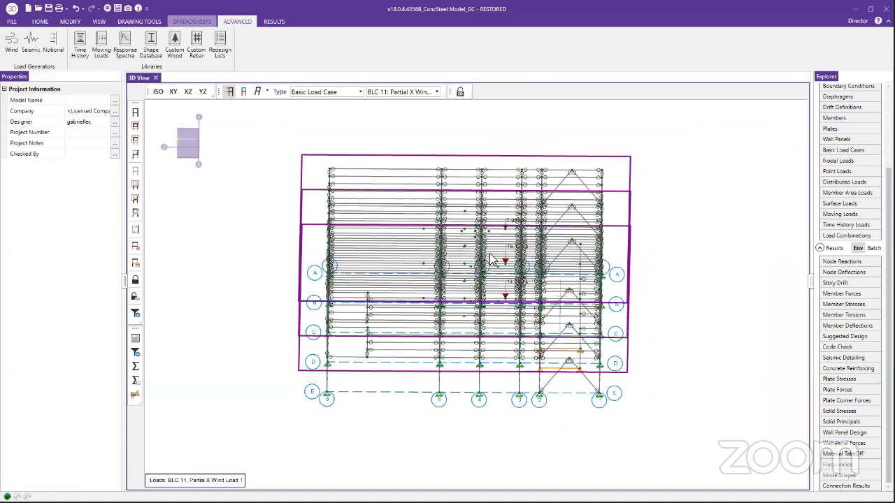
middle_drag(579, 370, 595, 352)
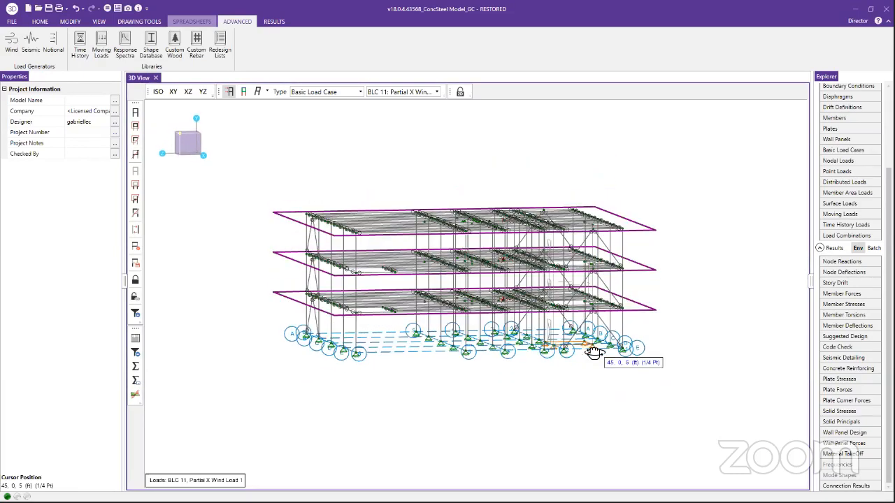
Step: Open the envelope node deflections in an enlarged spreadsheet and sort the X deflections from absolute maximum to absolute minimum
click(844, 273)
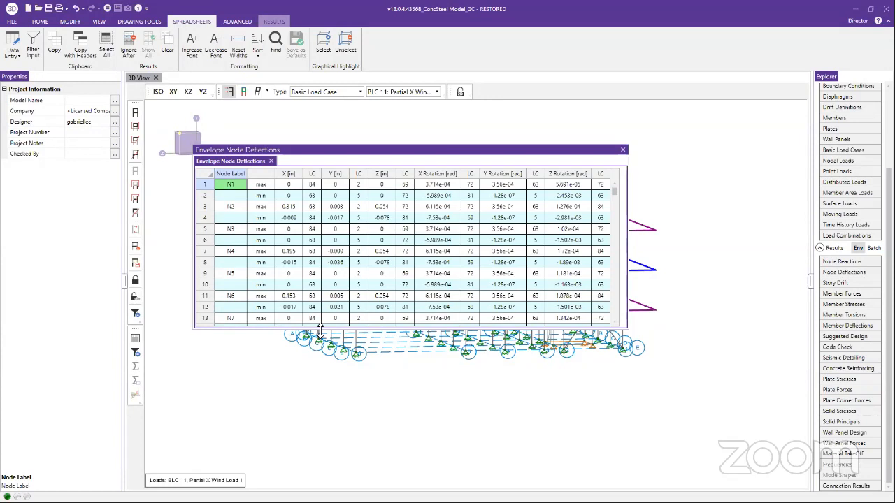
drag(319, 327, 319, 452)
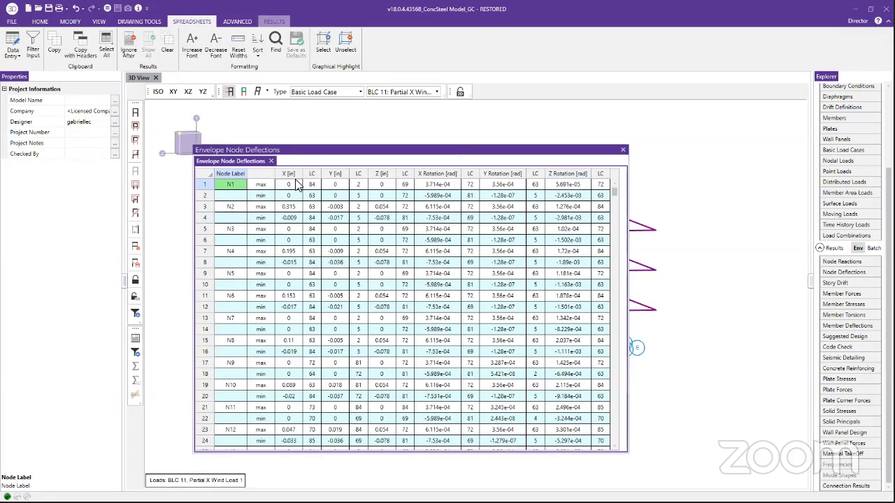
click(290, 174)
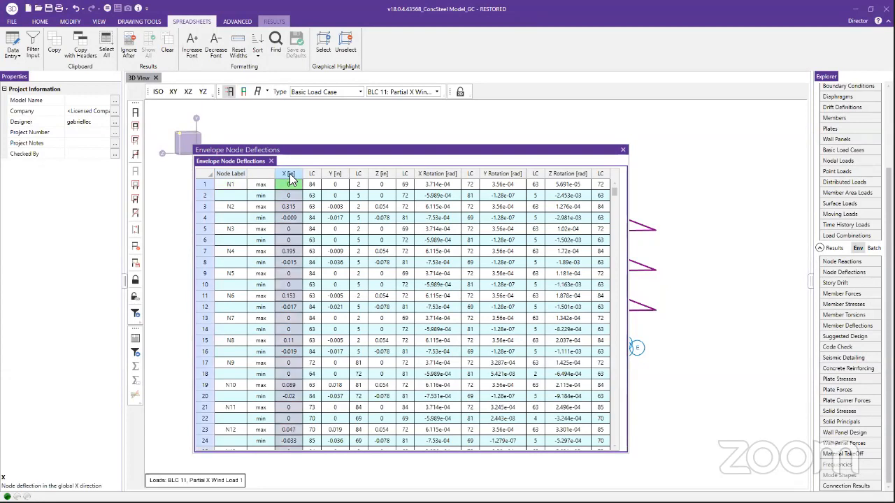
right_click(290, 173)
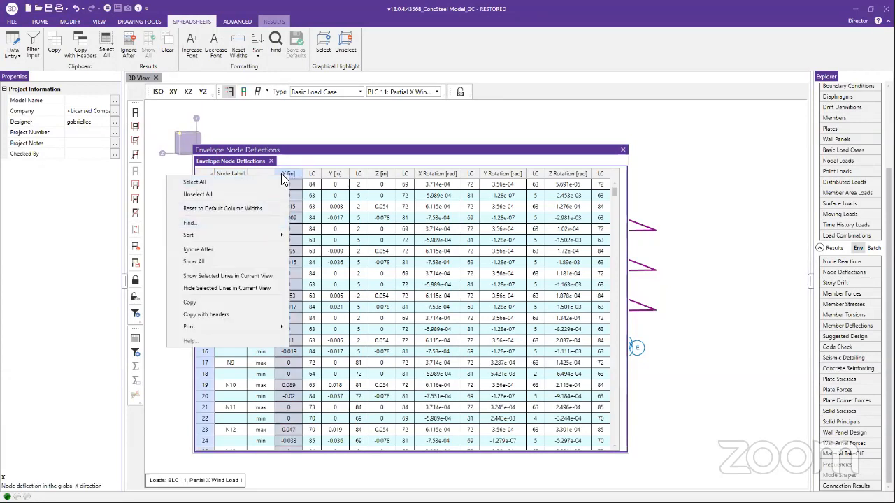
mouse_move(201, 233)
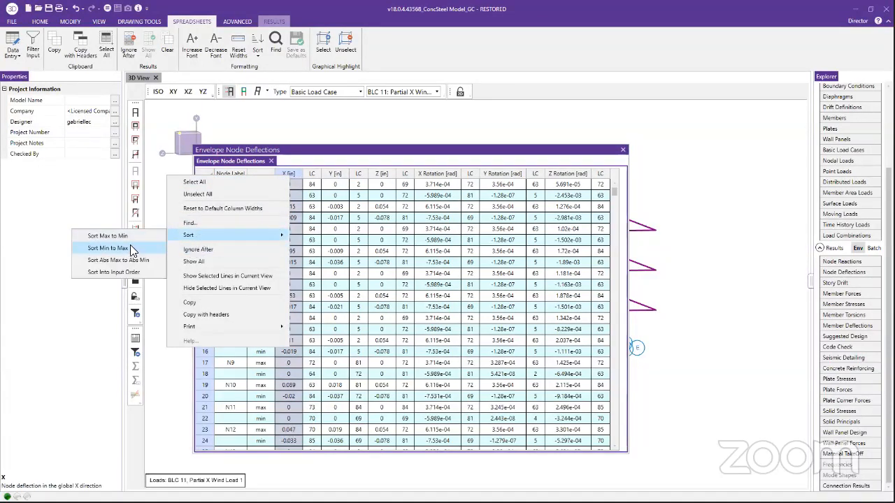
click(117, 260)
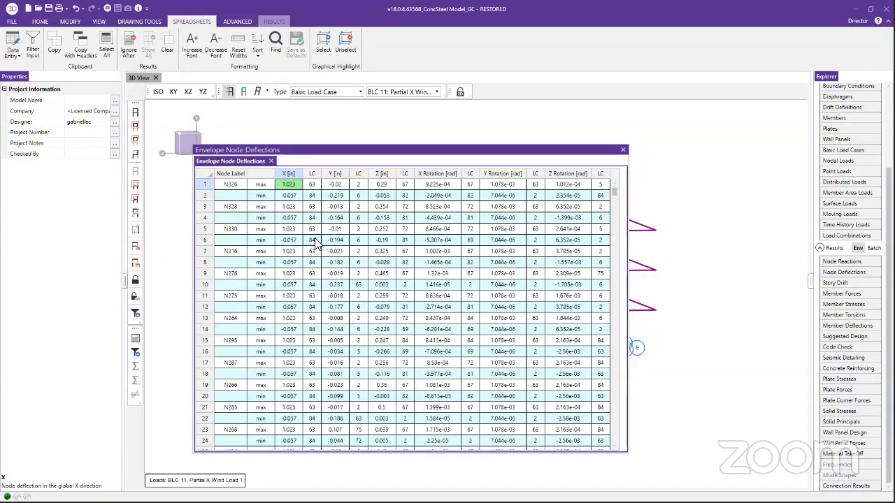
Step: Sort the node deflections by the Z direction from absolute maximum to absolute minimum and check the governing load combination
click(381, 179)
right_click(381, 179)
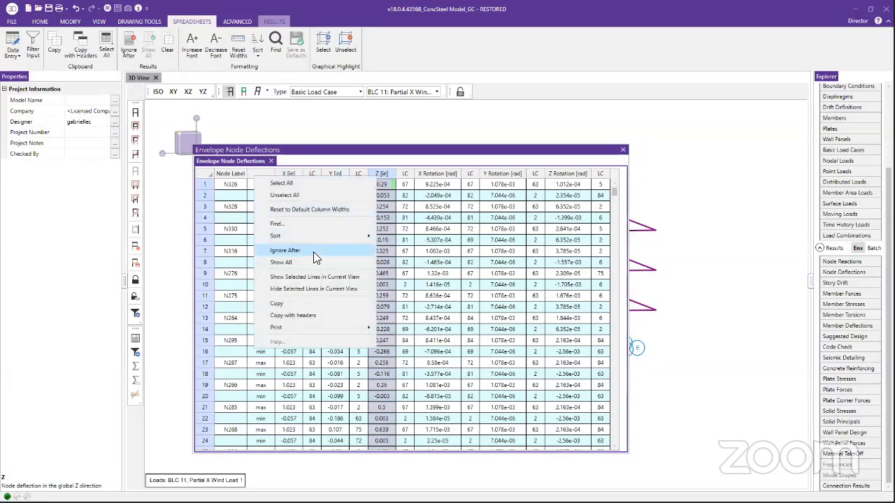
mouse_move(314, 236)
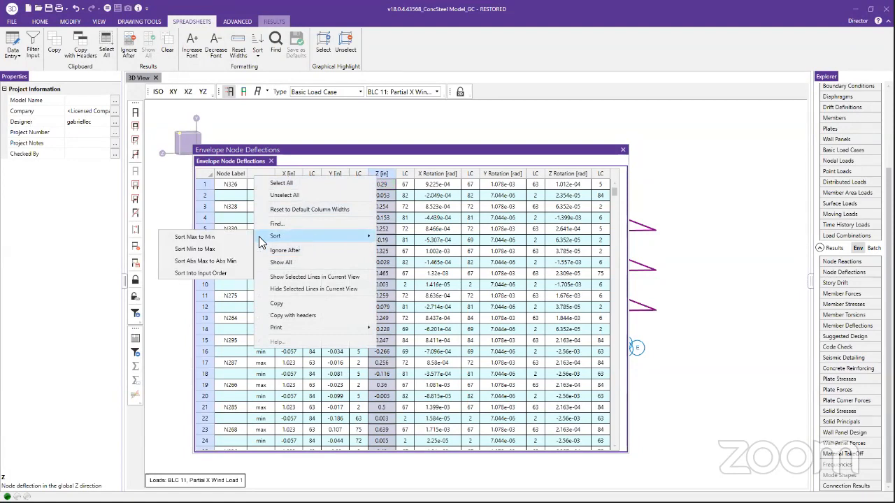
click(231, 263)
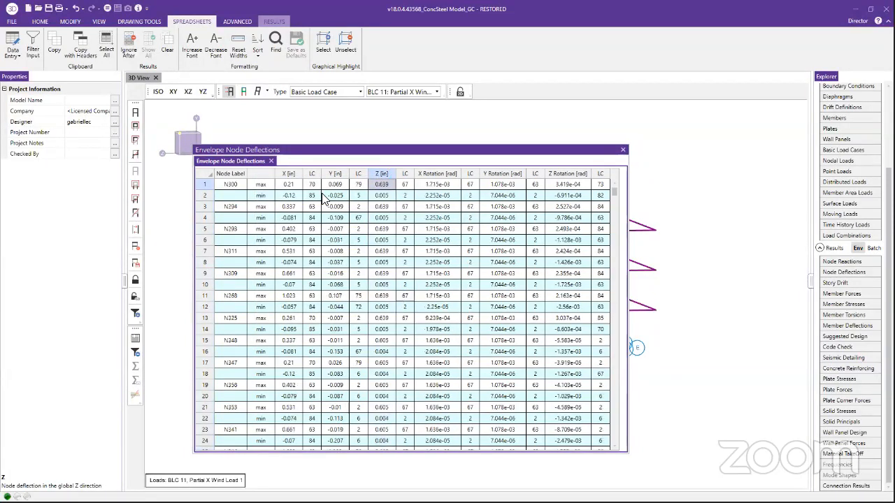
click(402, 187)
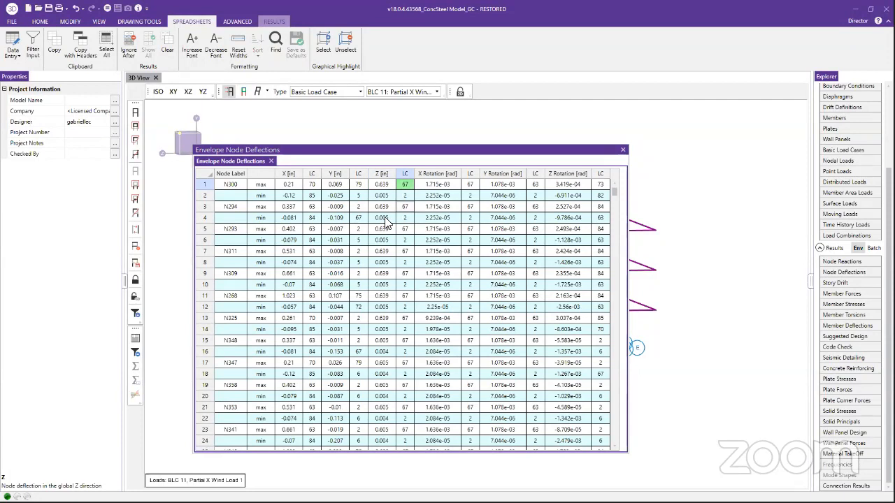
Step: Sort by X deflection from absolute maximum to minimum again, check the governing load combination and close the node deflections spreadsheet
click(294, 178)
right_click(288, 176)
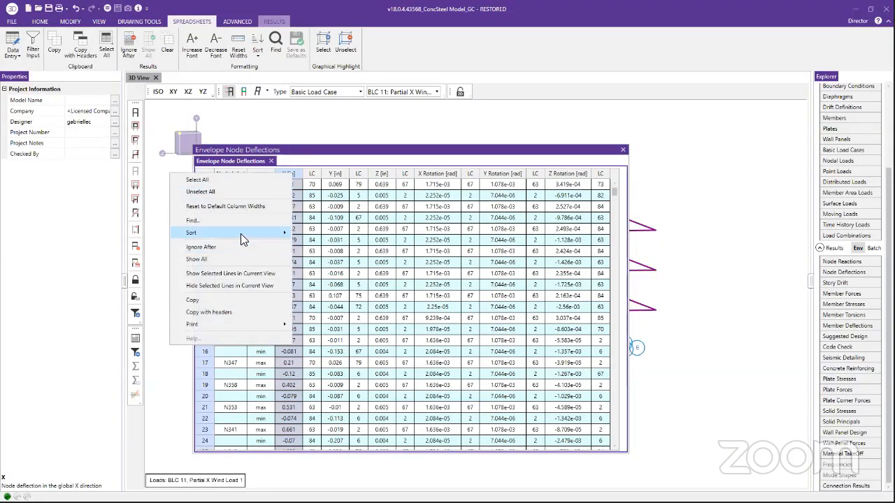
mouse_move(240, 233)
click(132, 258)
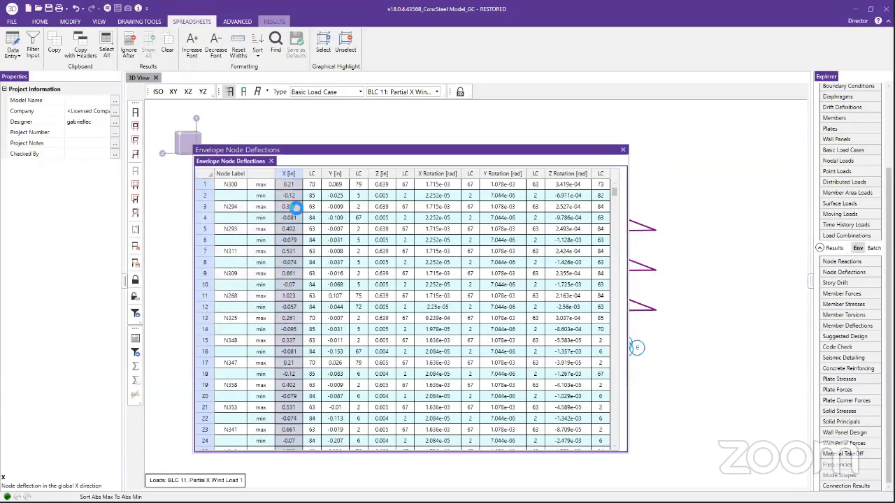
click(311, 184)
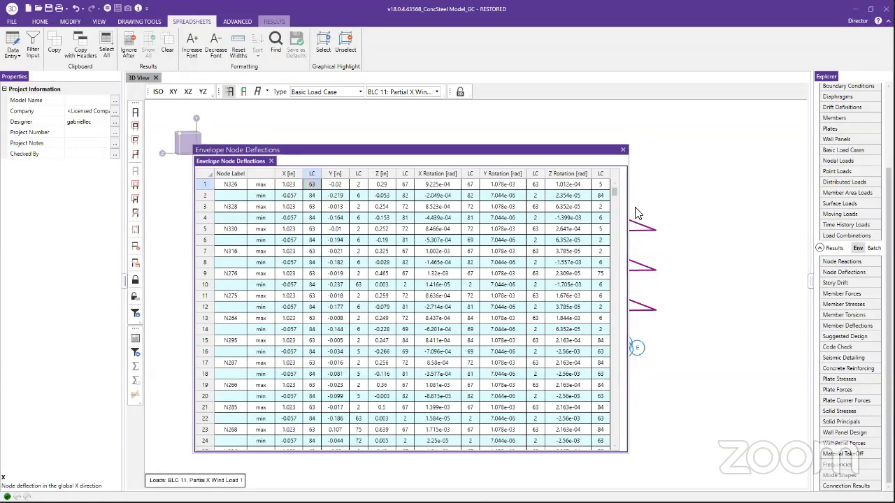
click(623, 150)
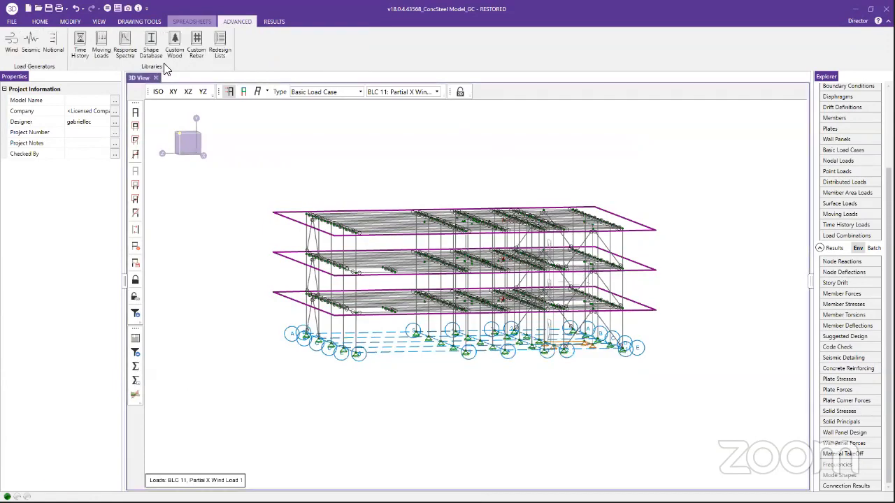
Step: Switch the 3D view's load display from basic load cases to load combination LC 65: IBC 16-5 (d)
click(395, 95)
click(404, 92)
scroll(398, 140, down, 3)
click(207, 158)
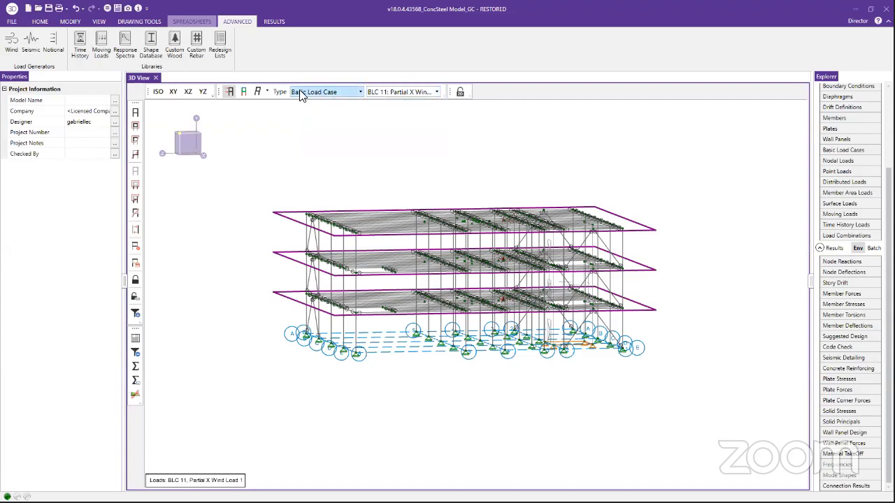
click(343, 97)
click(334, 102)
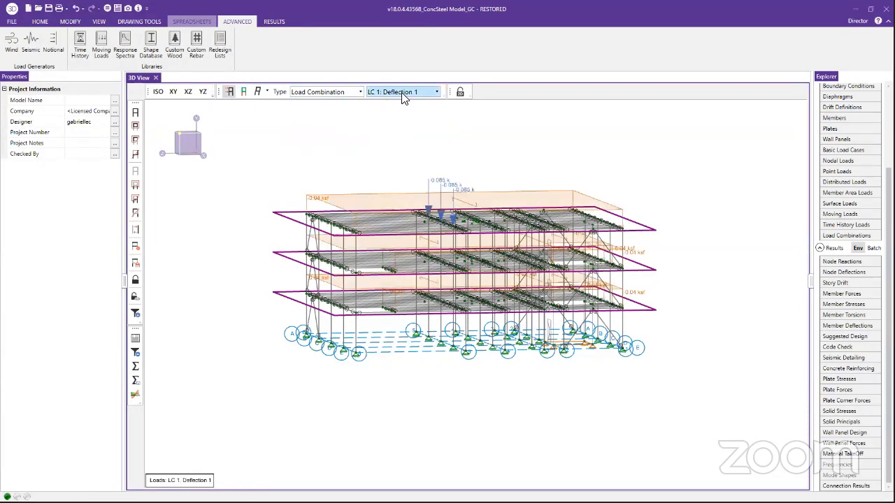
click(403, 91)
scroll(404, 161, down, 10)
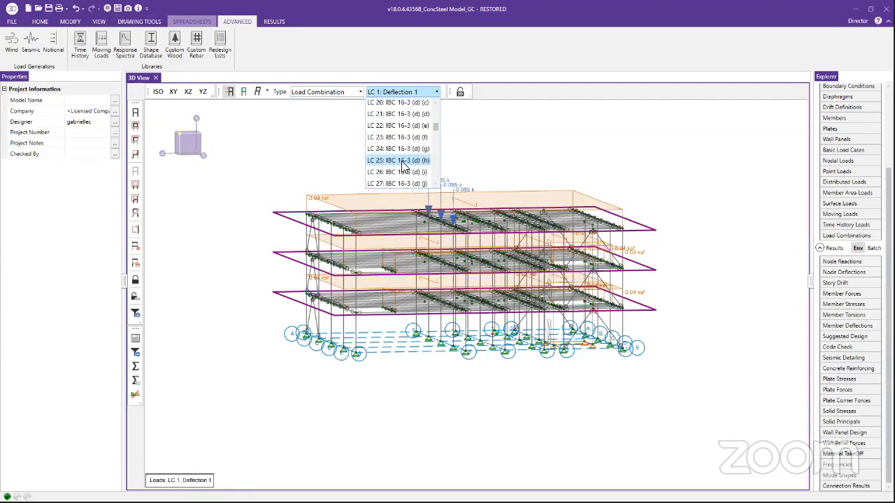
scroll(404, 170, down, 9)
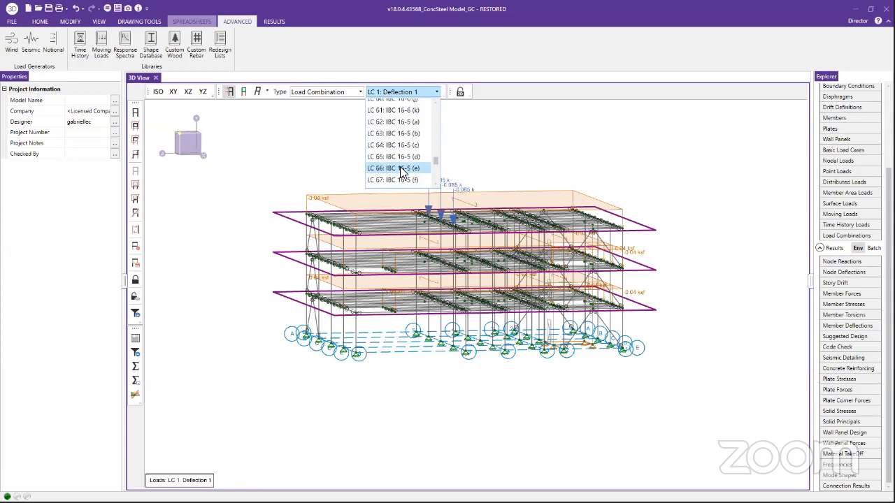
click(395, 159)
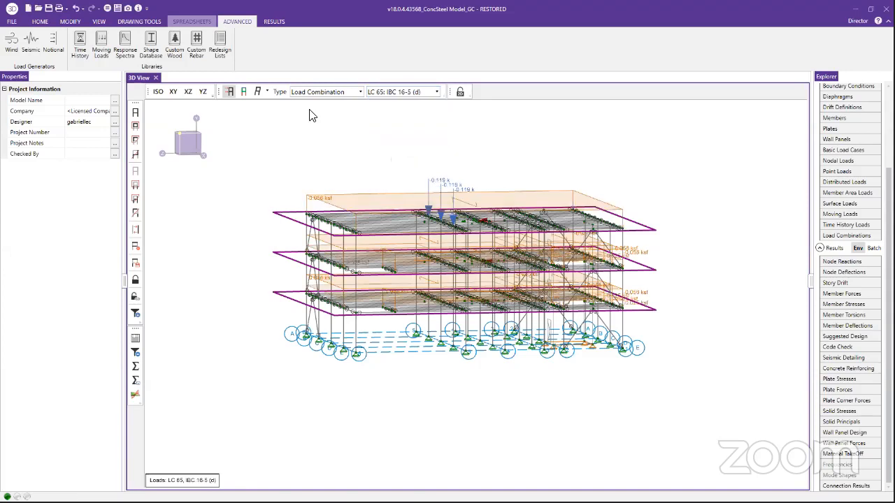
Step: View the deflected shape for LC 65, return to the load display and inspect the lateral point loads on the floor diaphragms
click(257, 92)
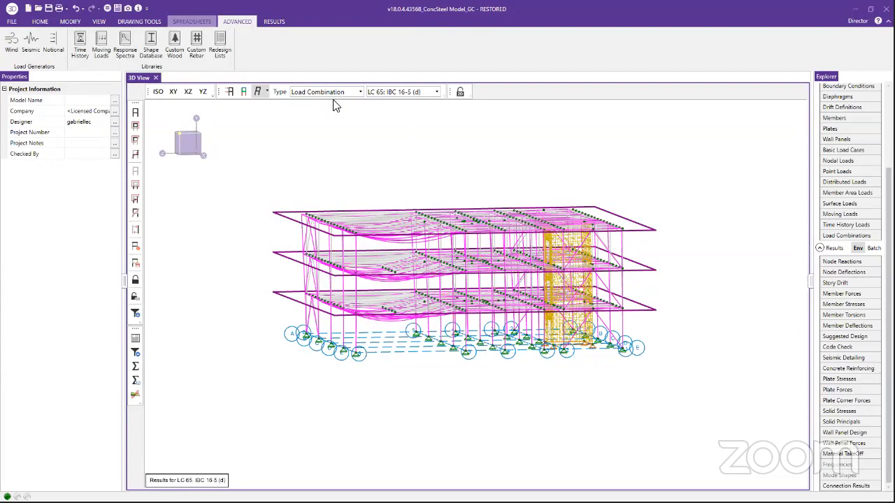
click(230, 93)
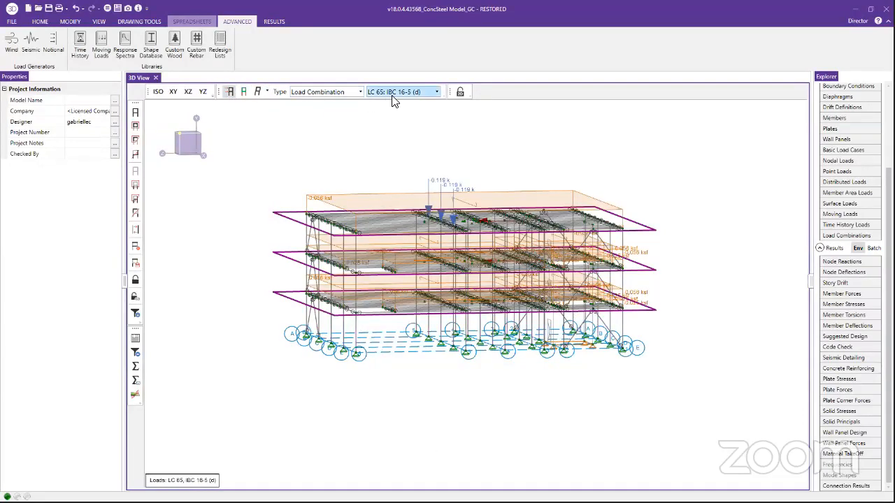
scroll(502, 269, up, 5)
scroll(502, 270, up, 5)
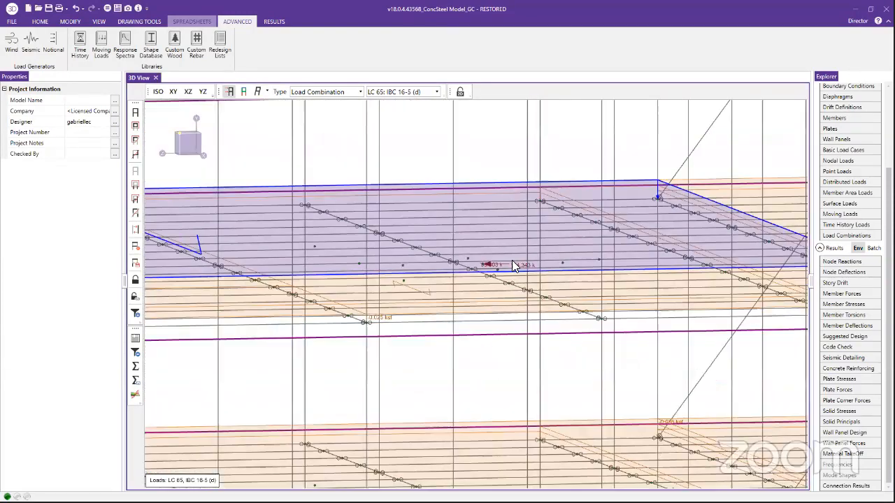
scroll(512, 262, down, 6)
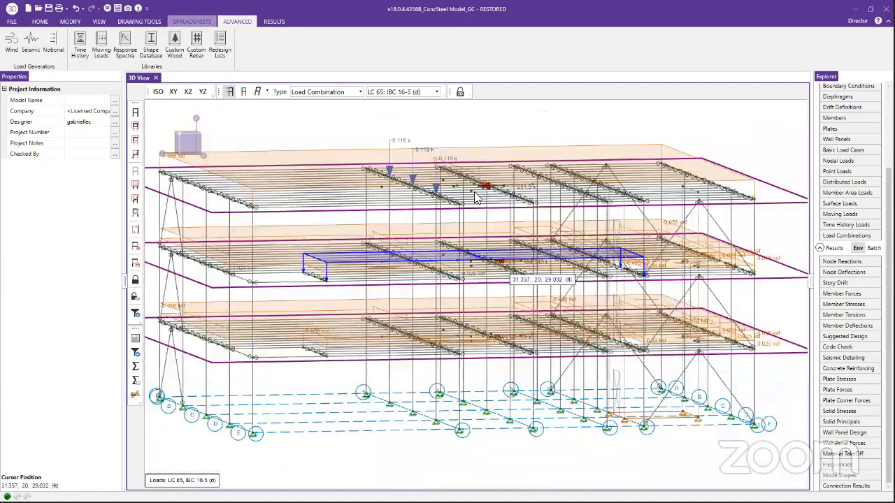
scroll(440, 231, down, 4)
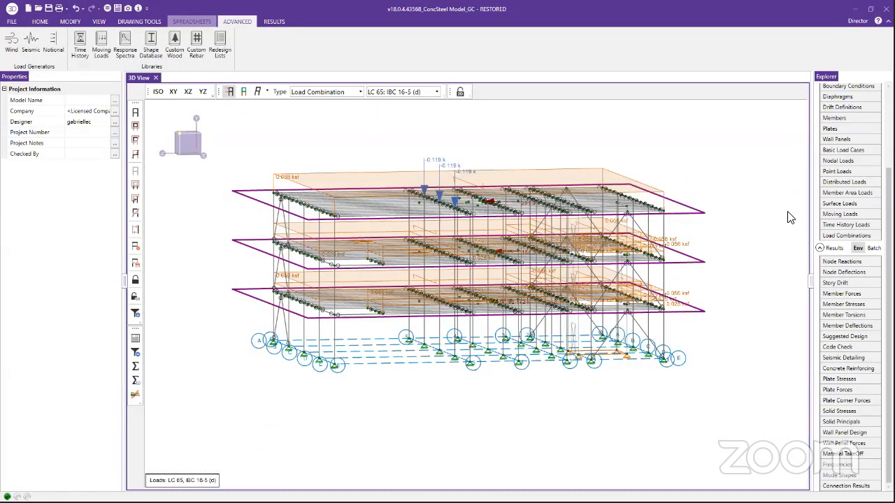
Step: Review the hot rolled steel code checks sorted from absolute maximum to absolute minimum, and close the spreadsheet
click(849, 349)
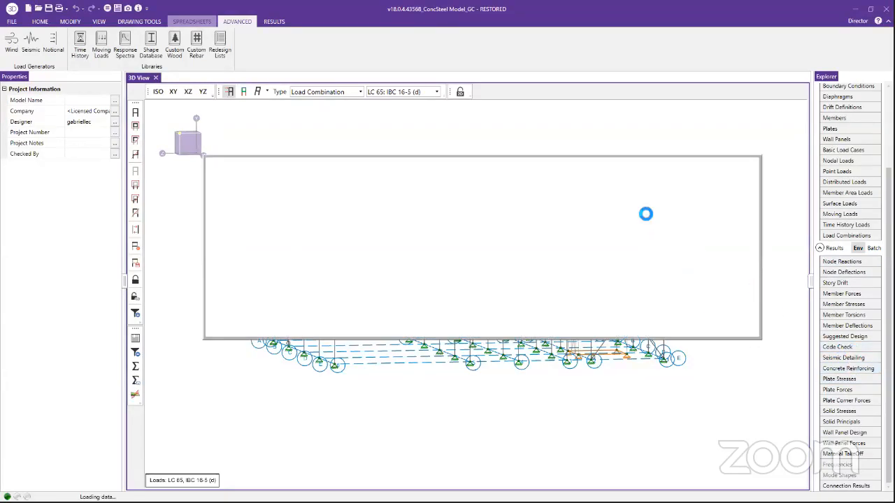
click(323, 199)
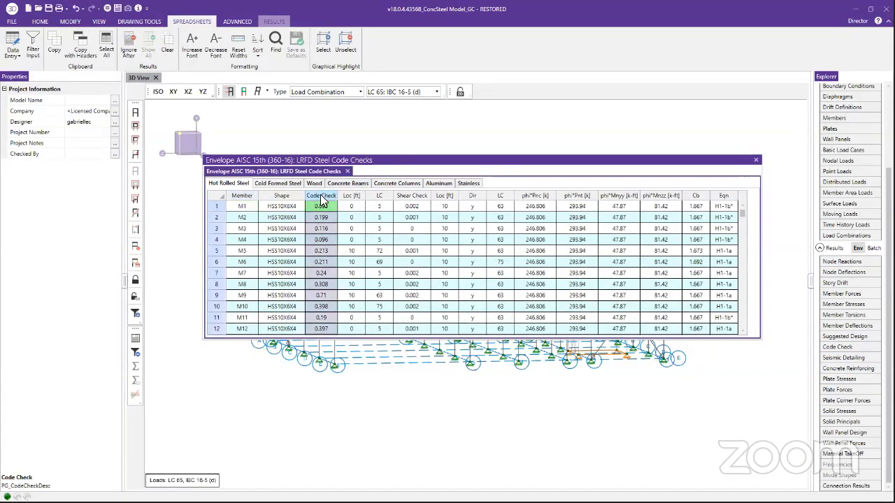
right_click(321, 198)
mouse_move(234, 269)
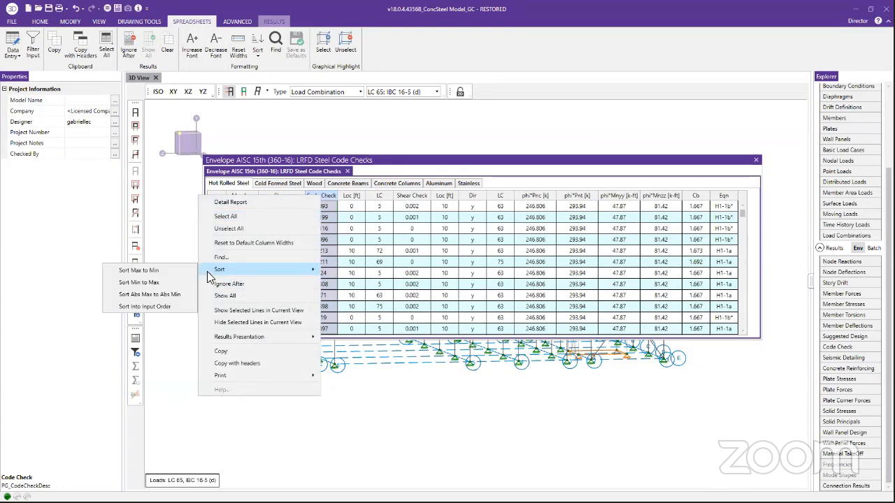
click(149, 295)
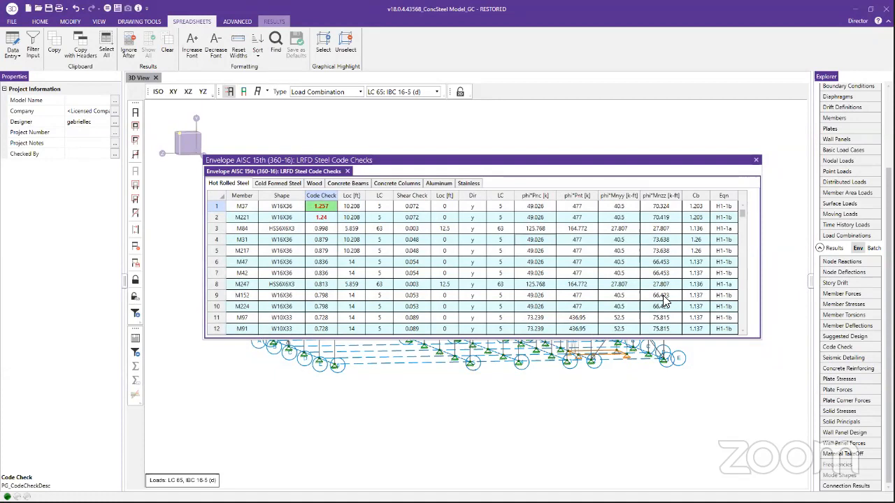
click(755, 164)
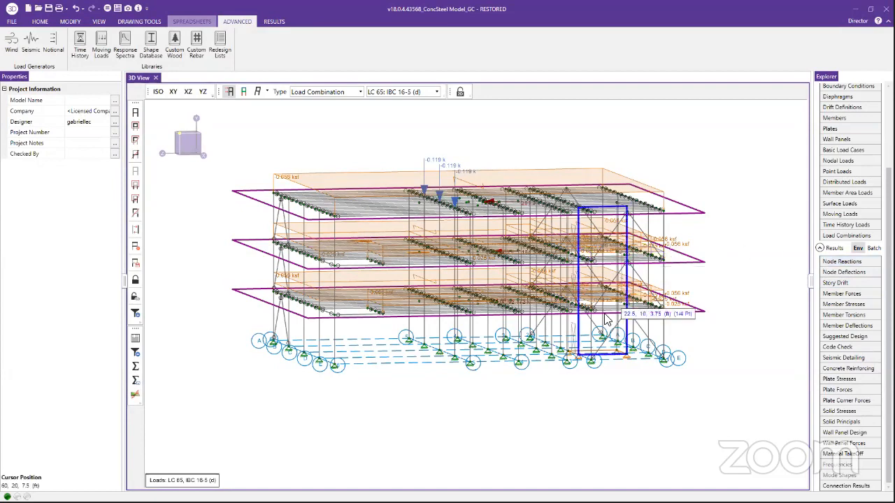
Step: Review the envelope story drift for Z Direction Service and Z Direction Strength, and close the spreadsheet
click(842, 282)
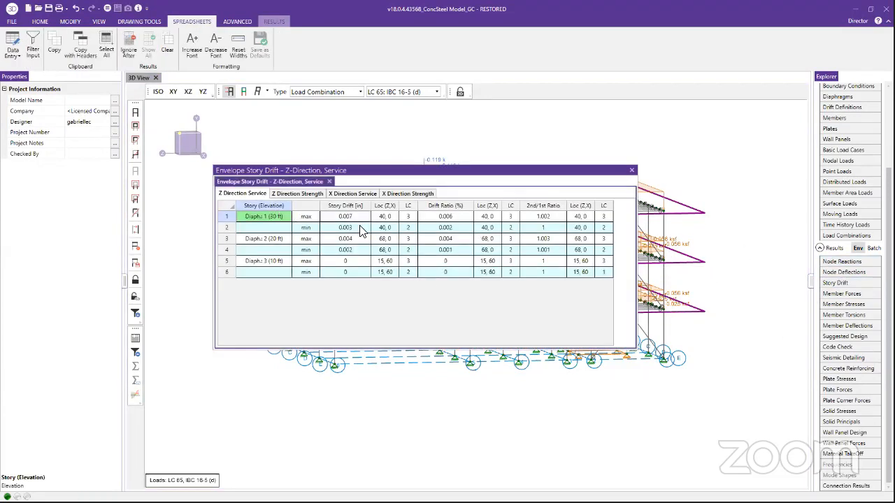
click(295, 193)
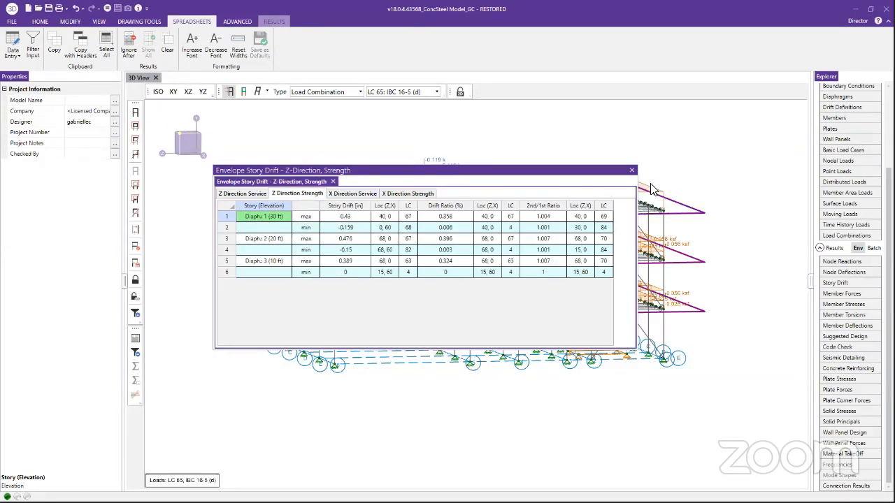
click(632, 171)
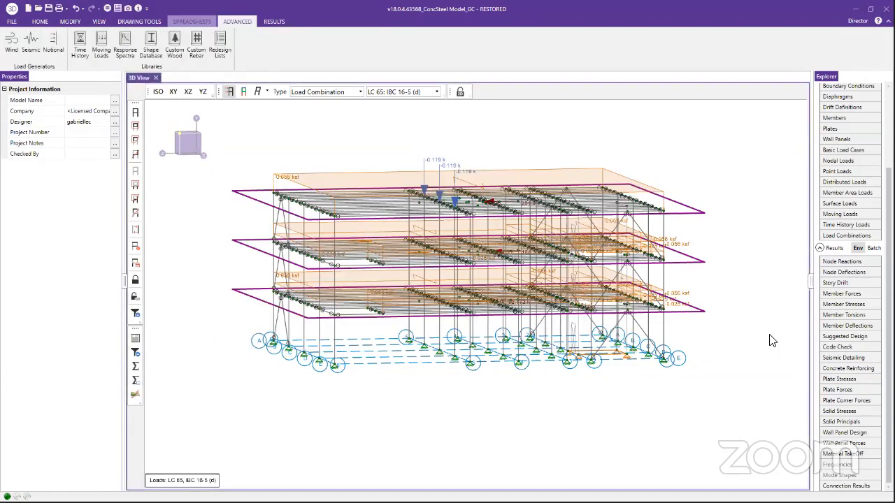